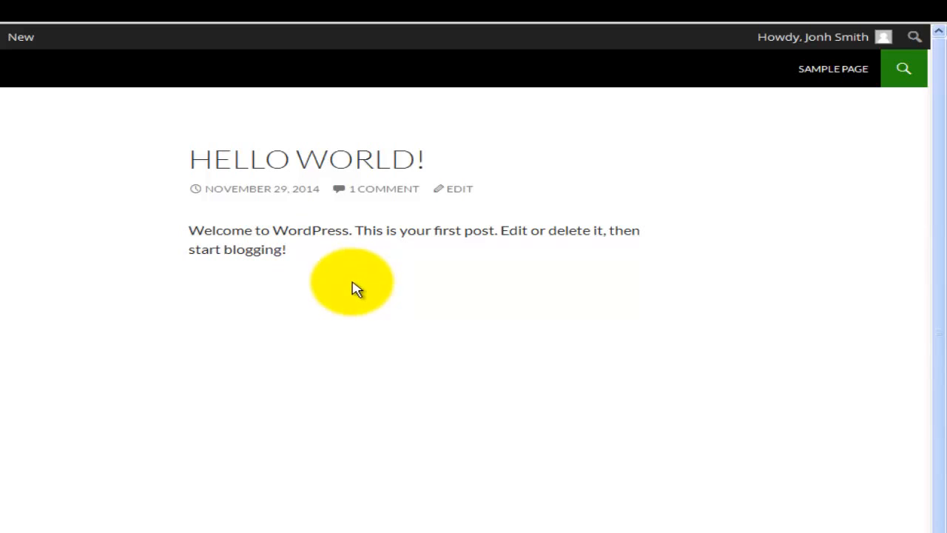
Open the comments of the "Hello world!" post and look over its existing comment and reply form.
left_click(381, 189)
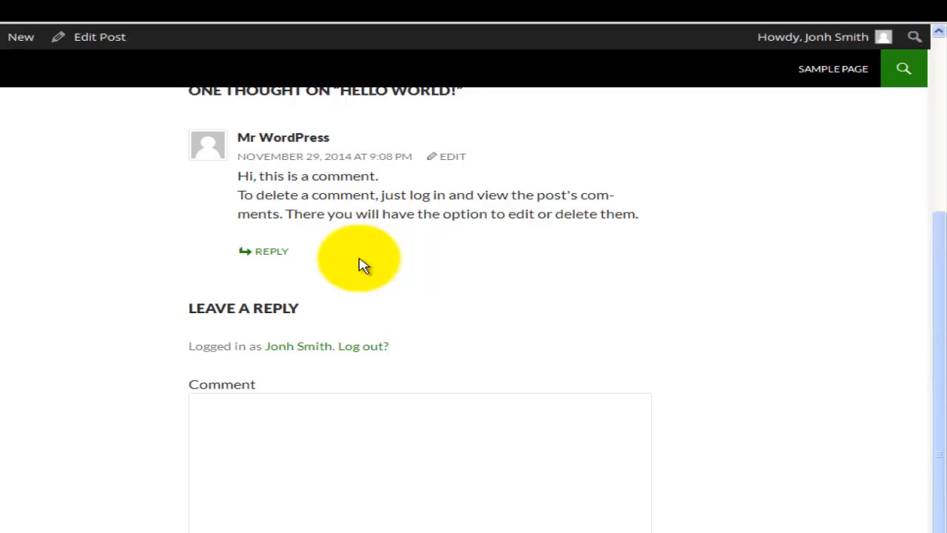
scroll(333, 370, "down", 1)
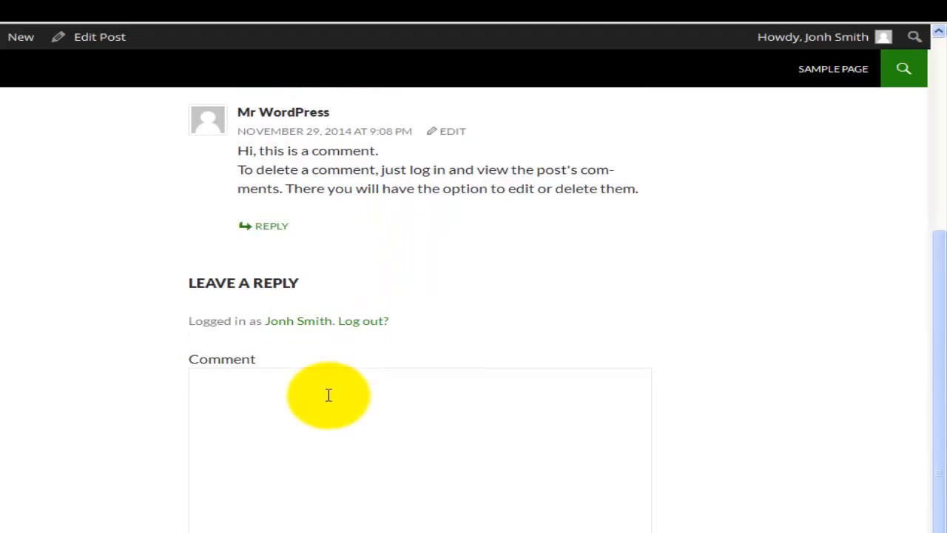
left_click(323, 434)
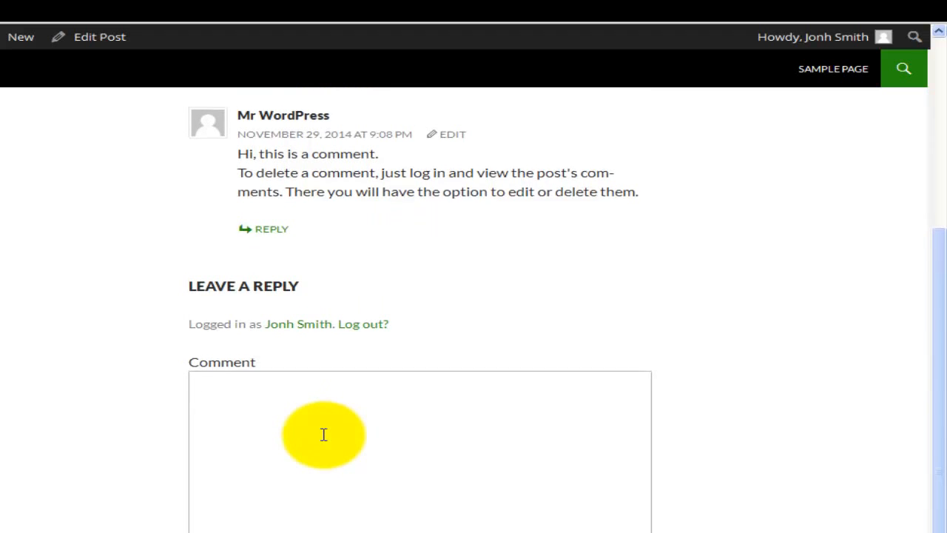
scroll(326, 438, "up", 3)
scroll(328, 441, "up", 1)
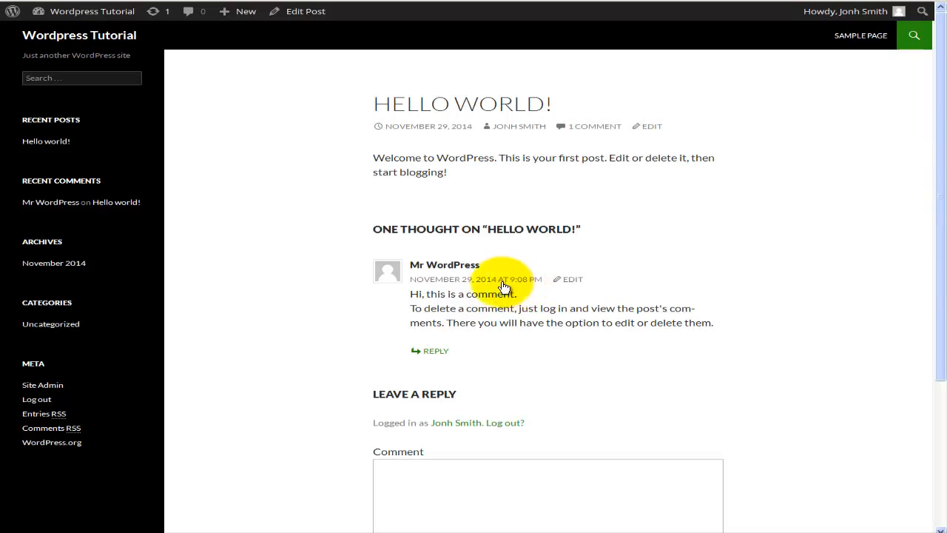
scroll(549, 350, "down", 1)
scroll(550, 349, "down", 1)
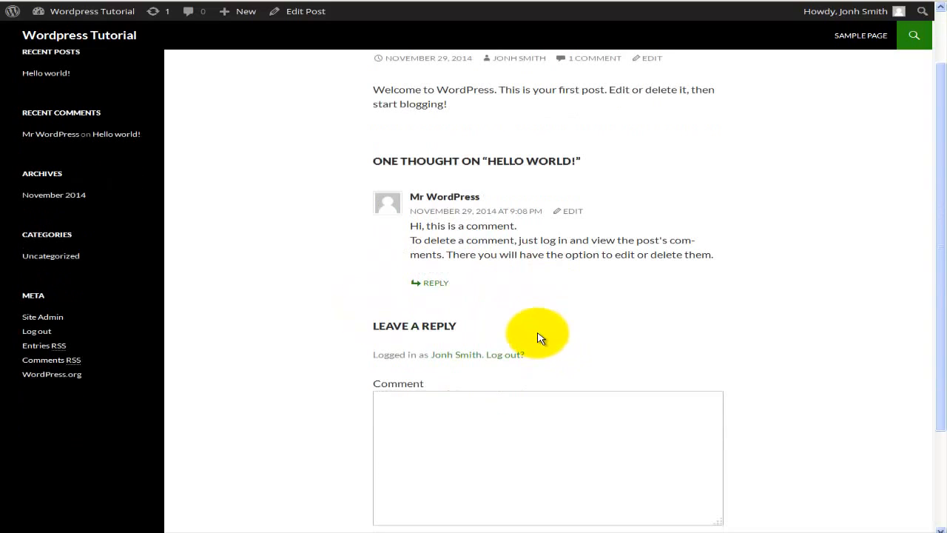
scroll(538, 335, "down", 1)
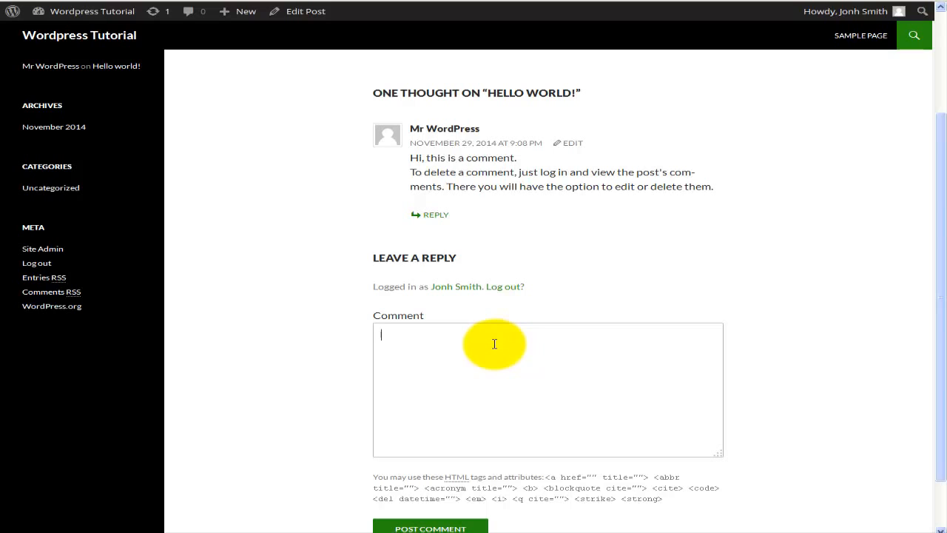
scroll(494, 343, "up", 1)
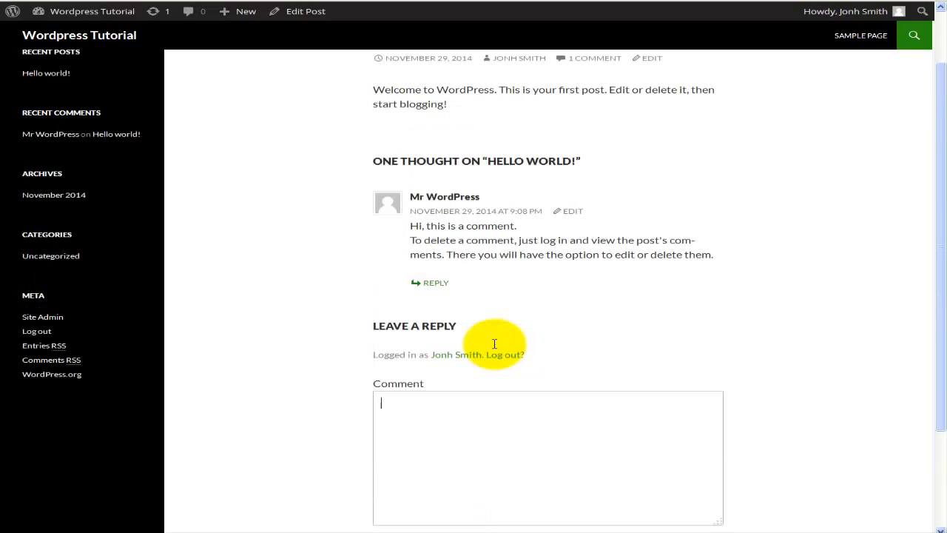
scroll(496, 345, "up", 1)
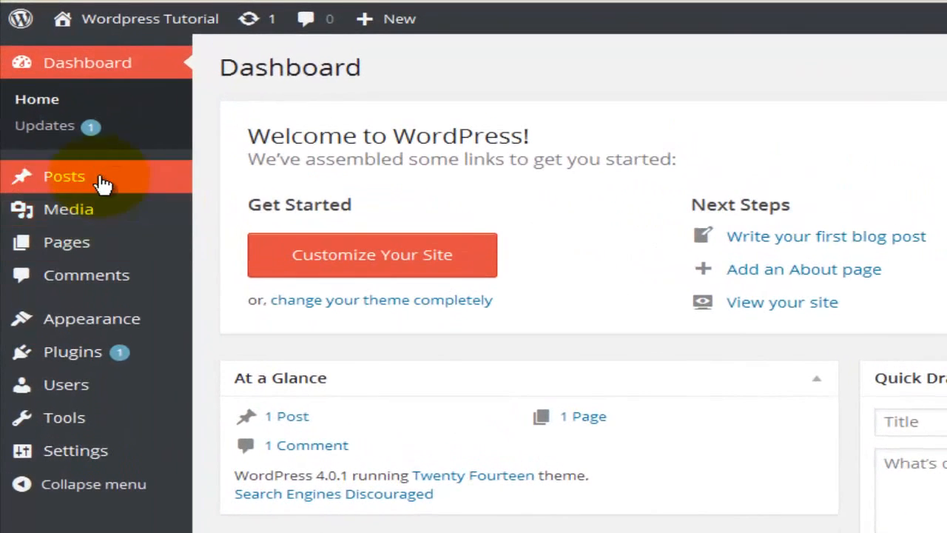
Open the "Hello world!" post for editing from the list of all posts in the dashboard.
mouse_move(102, 184)
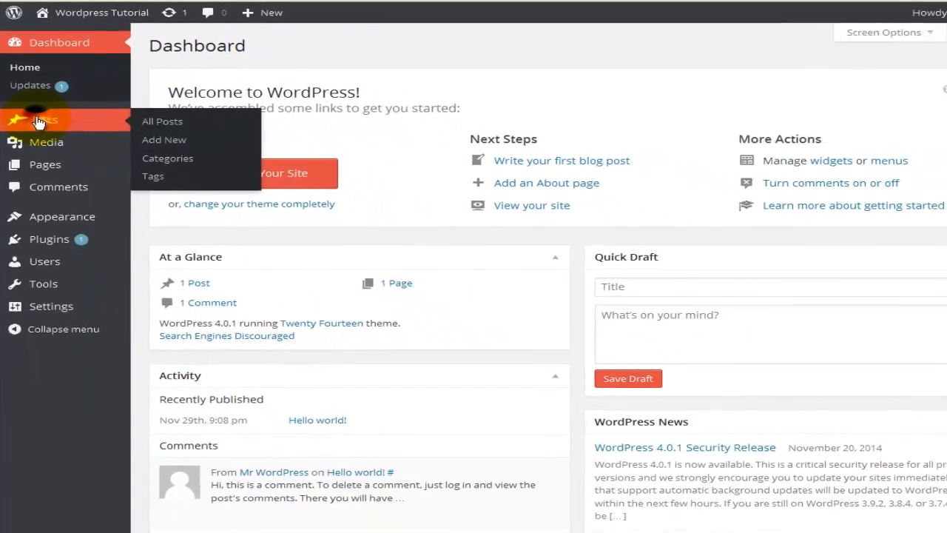
left_click(58, 181)
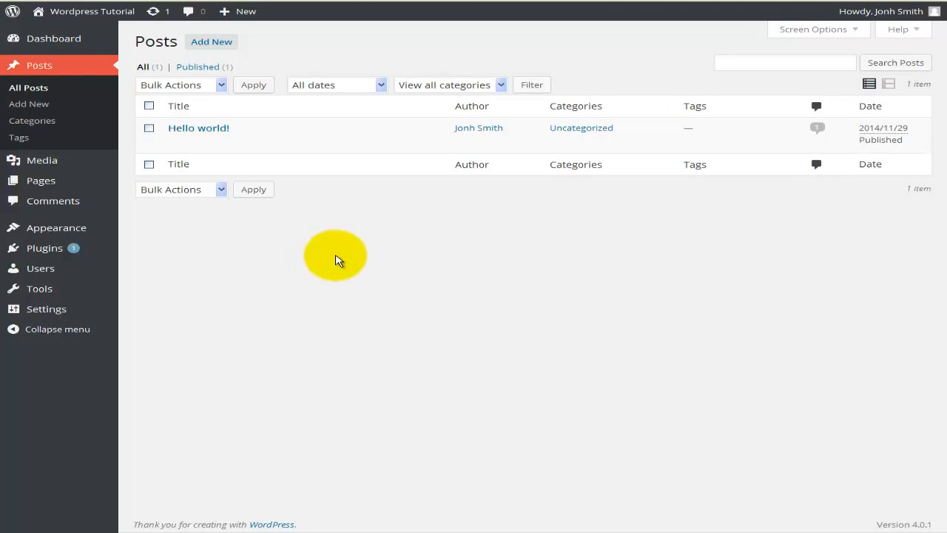
mouse_move(235, 153)
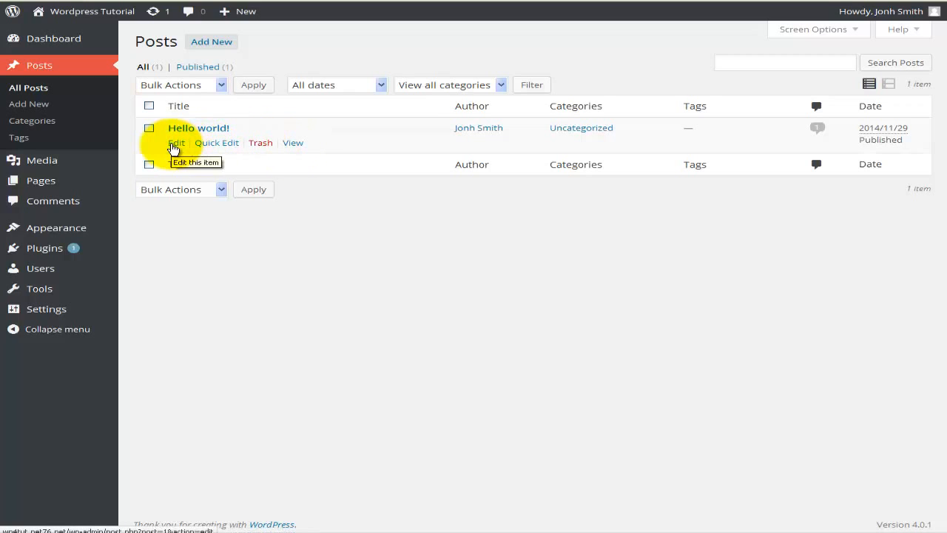
left_click(175, 144)
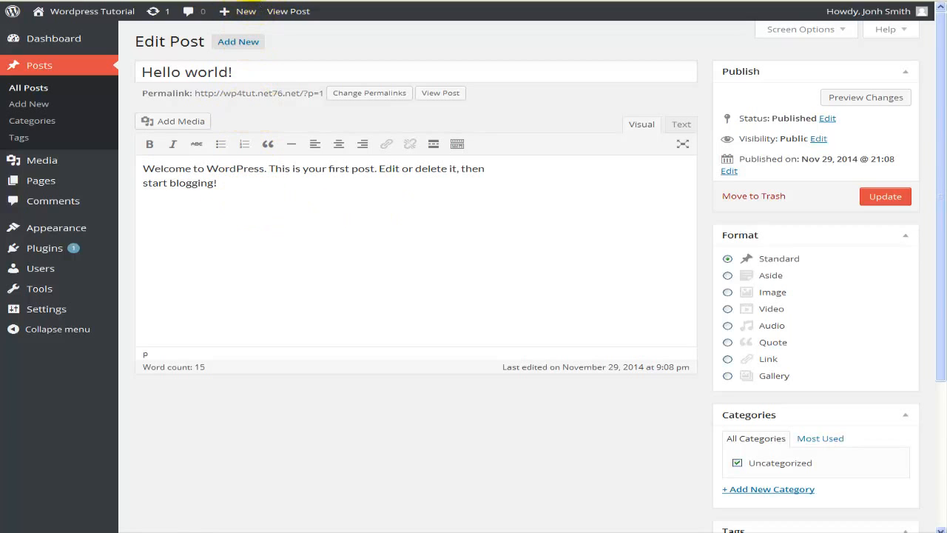
Compare the published "Hello world!" post on the live site with its title and body in the editor.
left_click(257, 1)
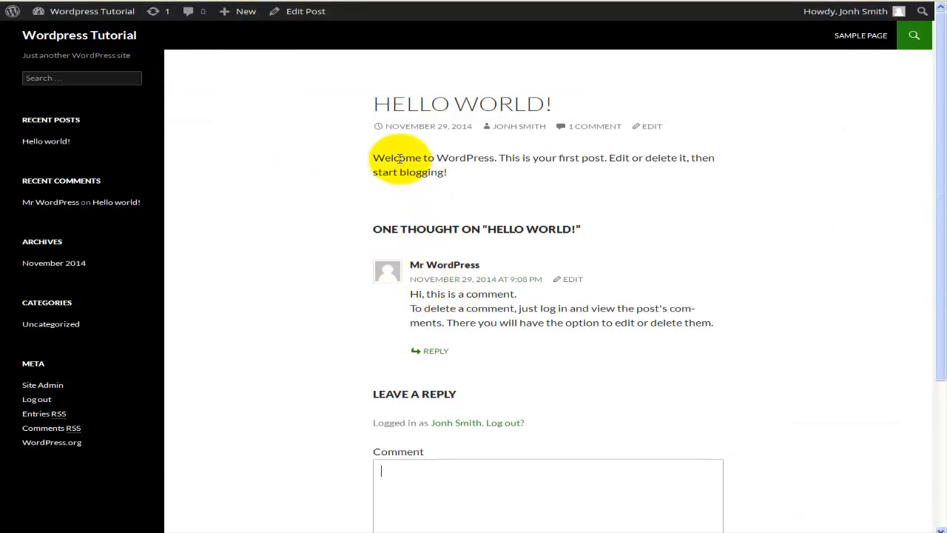
left_click(102, 1)
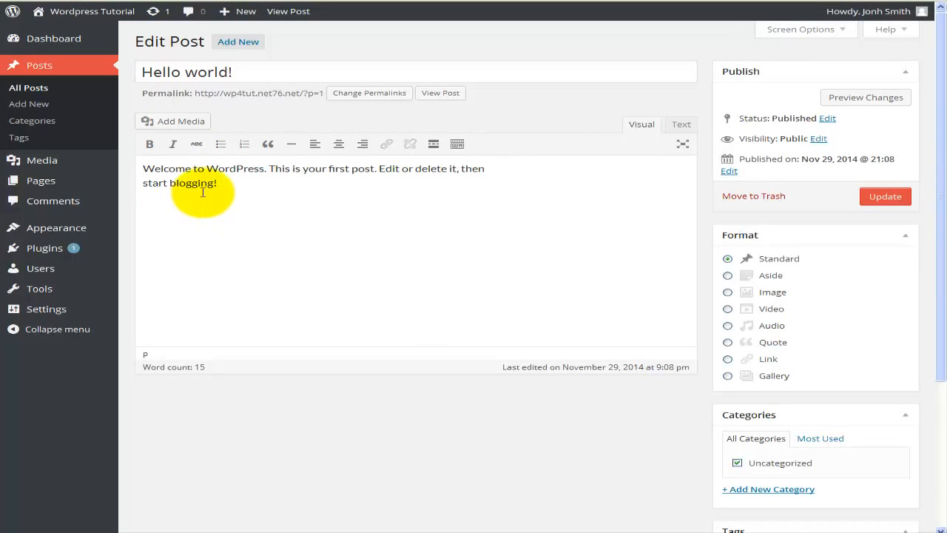
left_click(225, 71)
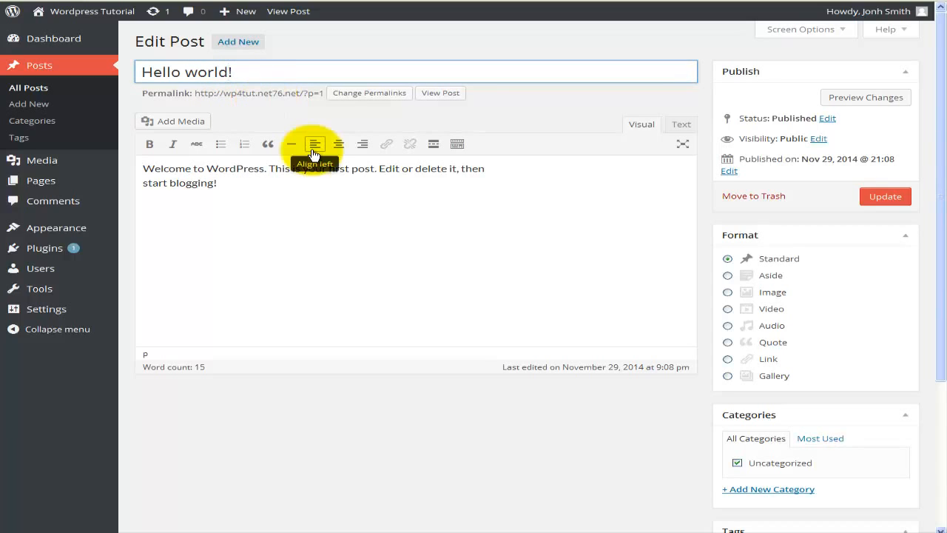
Add the filler lines "fdsadf", "fdsafda" and "fdsafsafsad" below the post's body text, separated by blank lines.
left_click(278, 186)
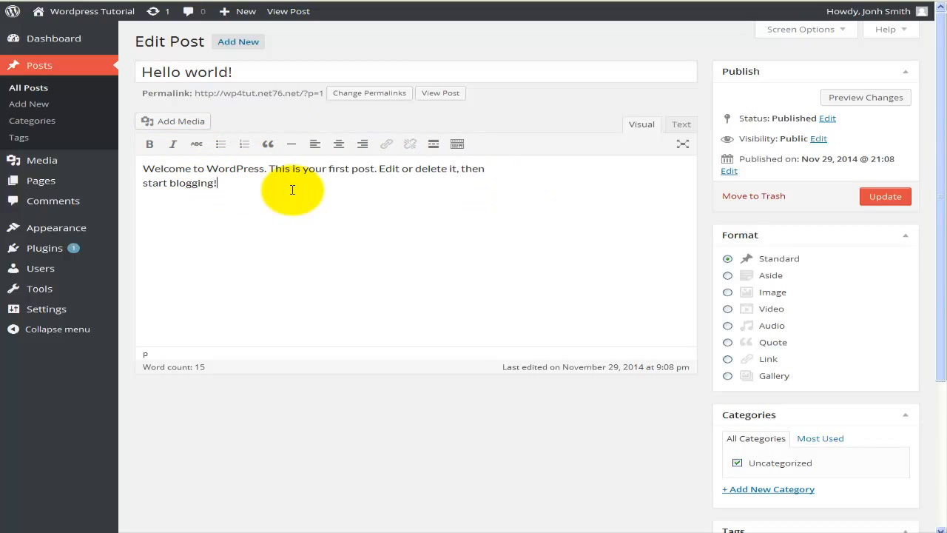
type("fdsadf")
key("Return")
key("Return")
key("Return")
key("Return")
key("Return")
key("Return")
scroll(293, 190, "down", 3)
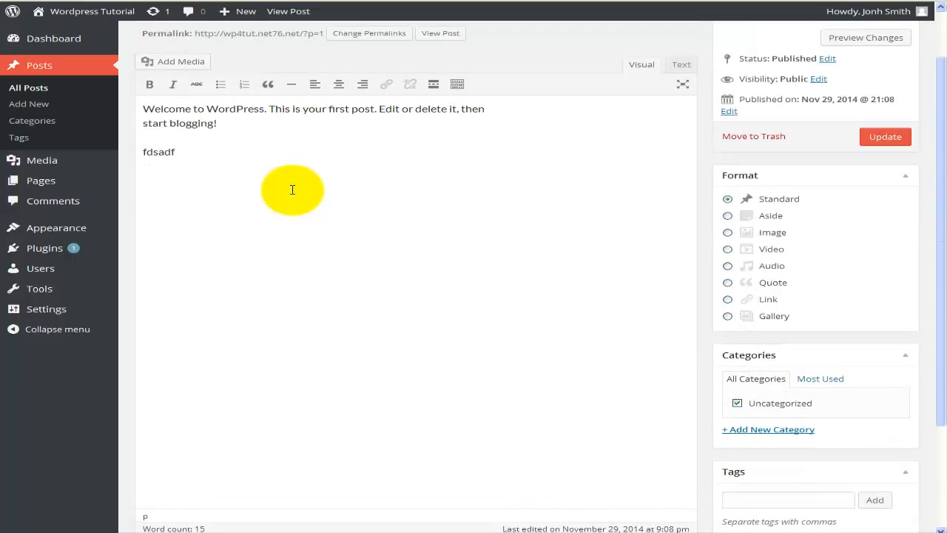
type("fdsafda")
key("Return")
key("Return")
key("Return")
type("fdsafsafsa")
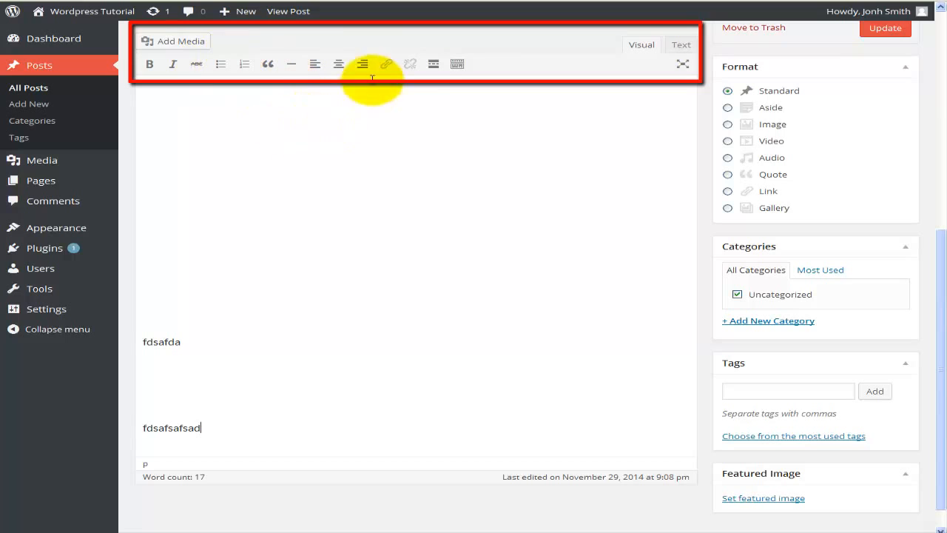
Examine the lengthened post body, view its HTML source in Text mode and return to Visual mode.
scroll(345, 228, "up", 1)
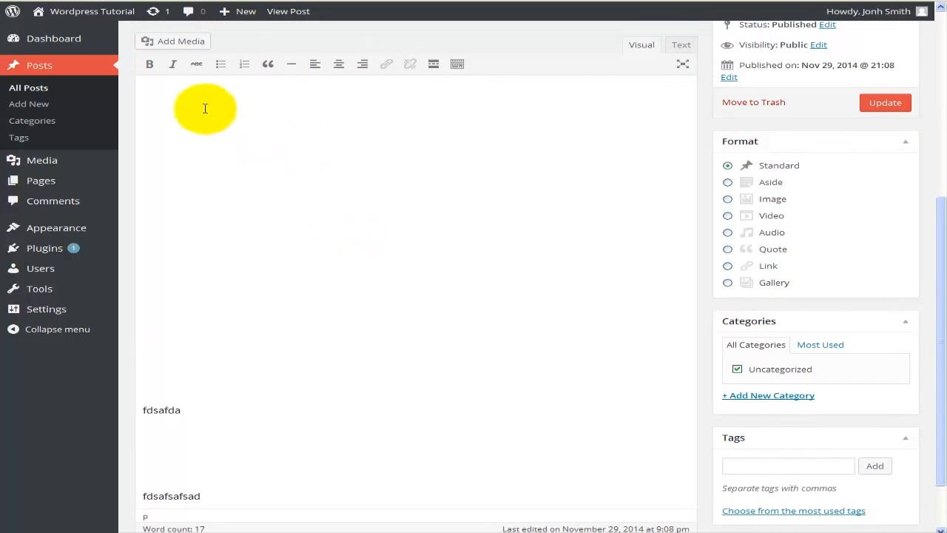
scroll(368, 234, "up", 1)
scroll(368, 235, "up", 2)
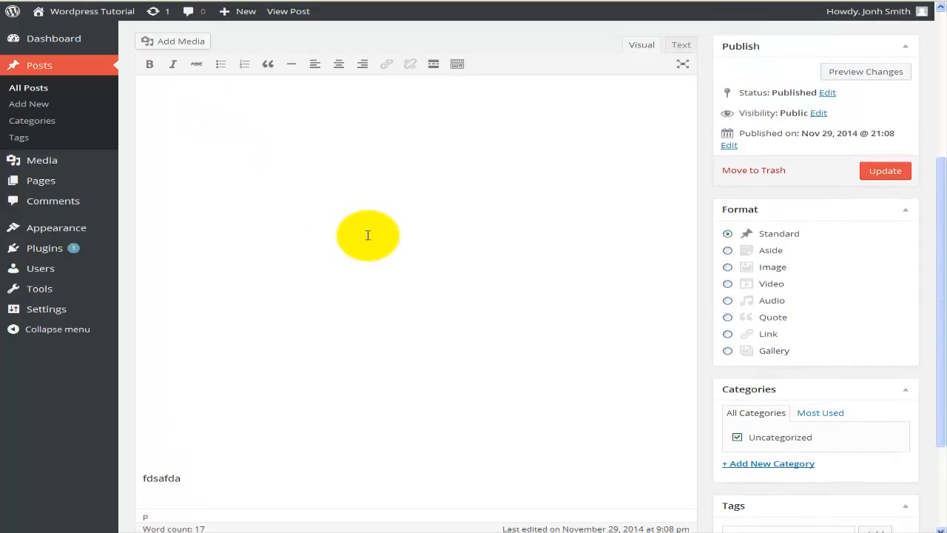
scroll(367, 235, "up", 1)
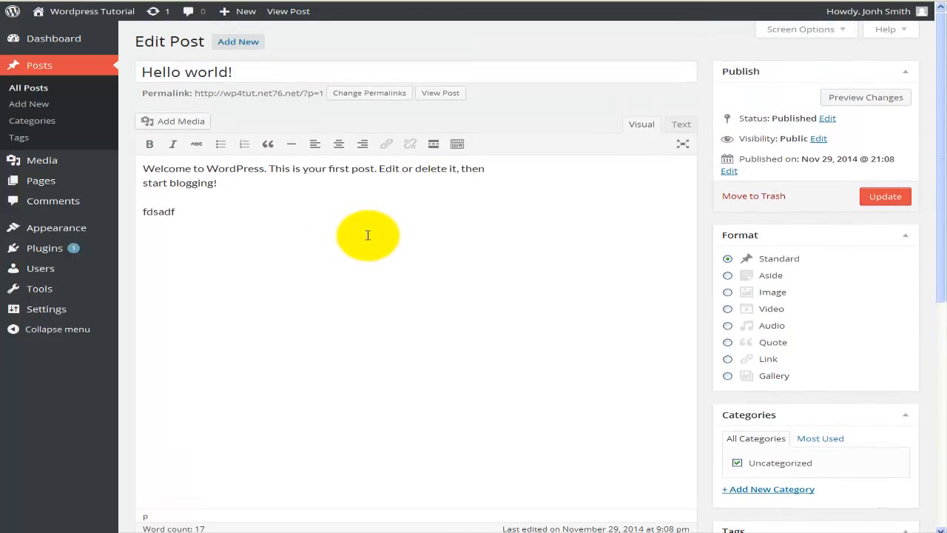
scroll(368, 235, "down", 4)
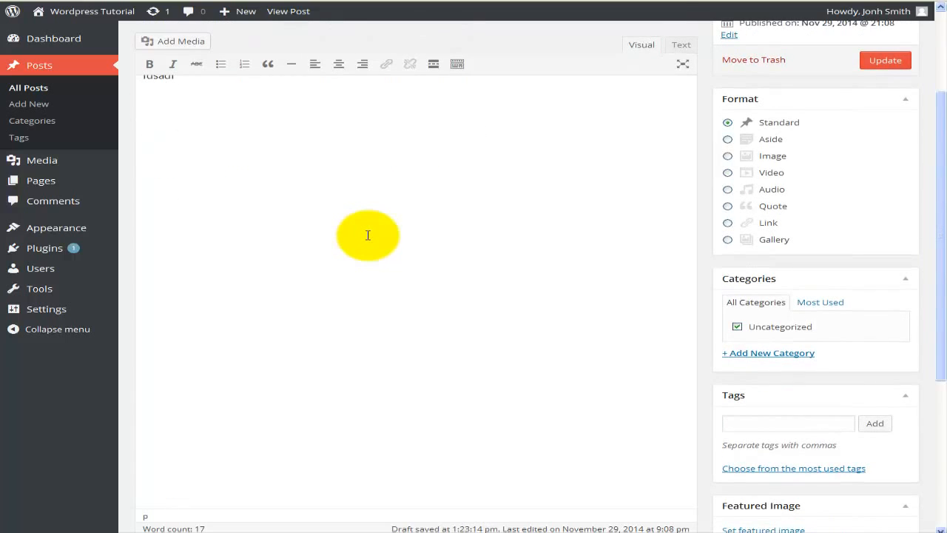
scroll(368, 234, "down", 2)
scroll(368, 235, "up", 2)
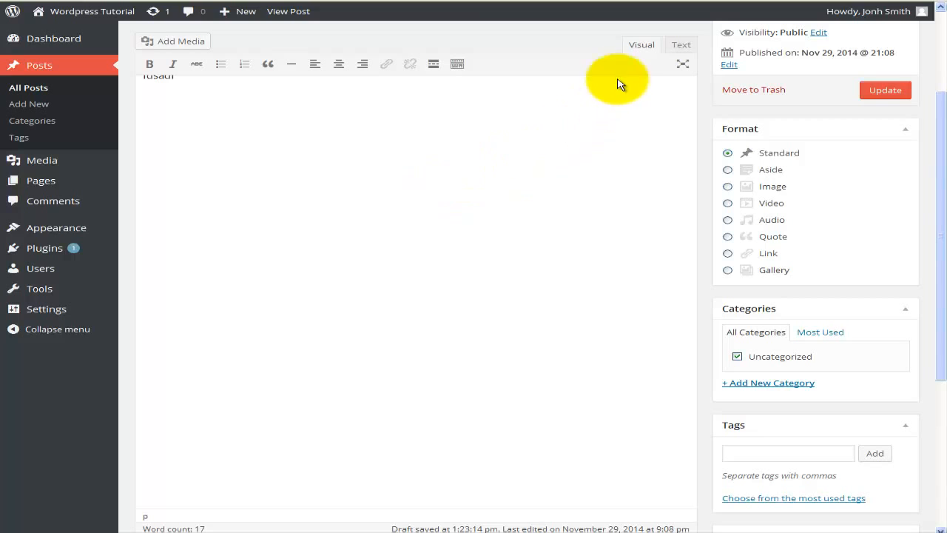
left_click(677, 51)
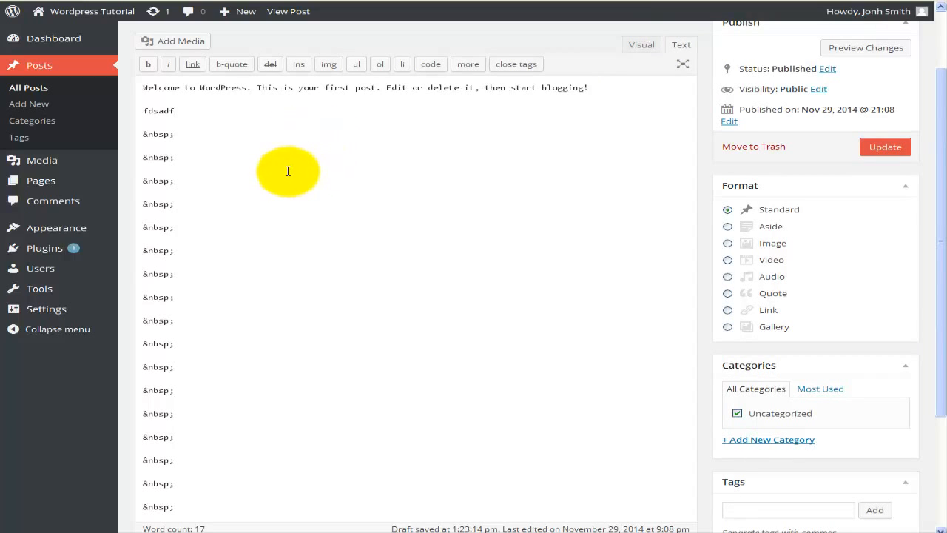
left_click(641, 45)
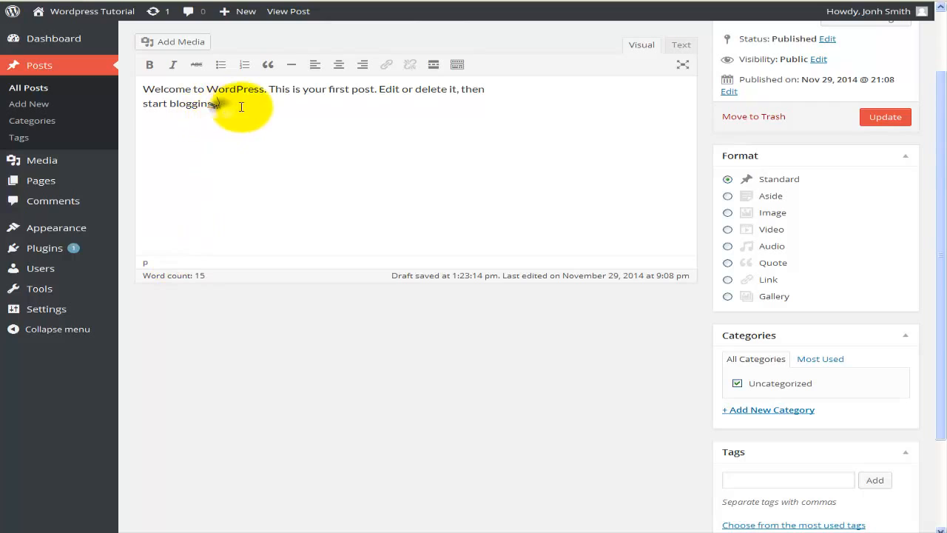
Replace the post's body with "This is my first blog. I have just changes some of the text in the body of this blog.".
left_click_drag(237, 106, 123, 87)
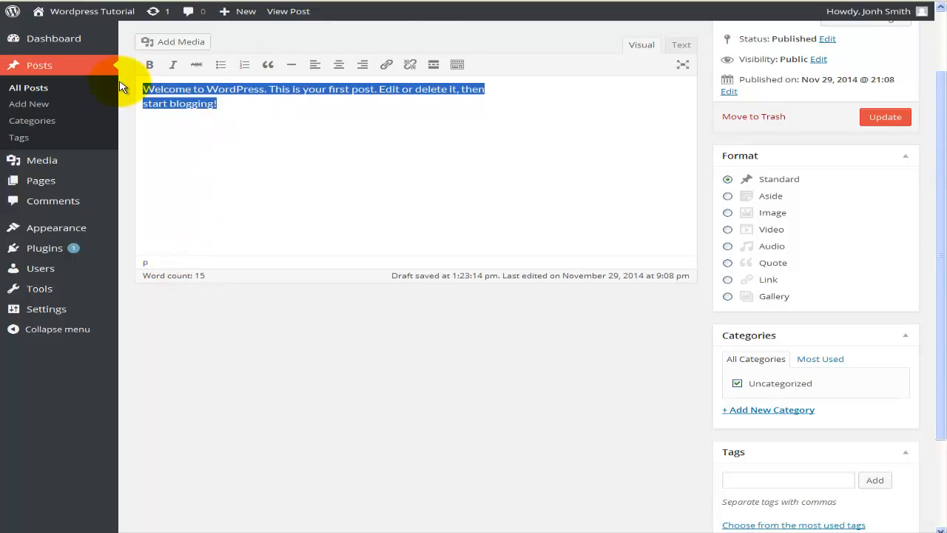
type("This is my first blog.  I have just changes some of the text in the body of this blog.")
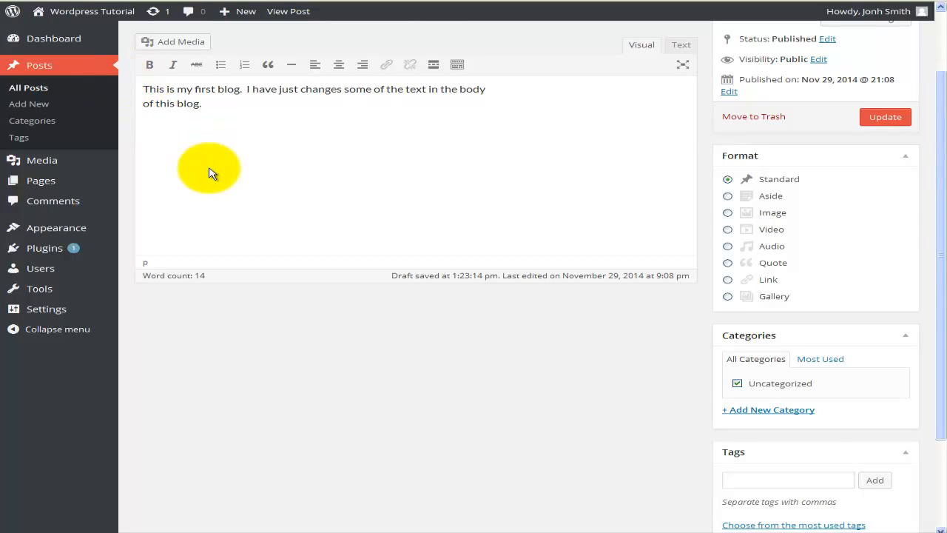
Review the post's status and visibility options, keeping the status Published and the visibility Public.
scroll(211, 169, "up", 2)
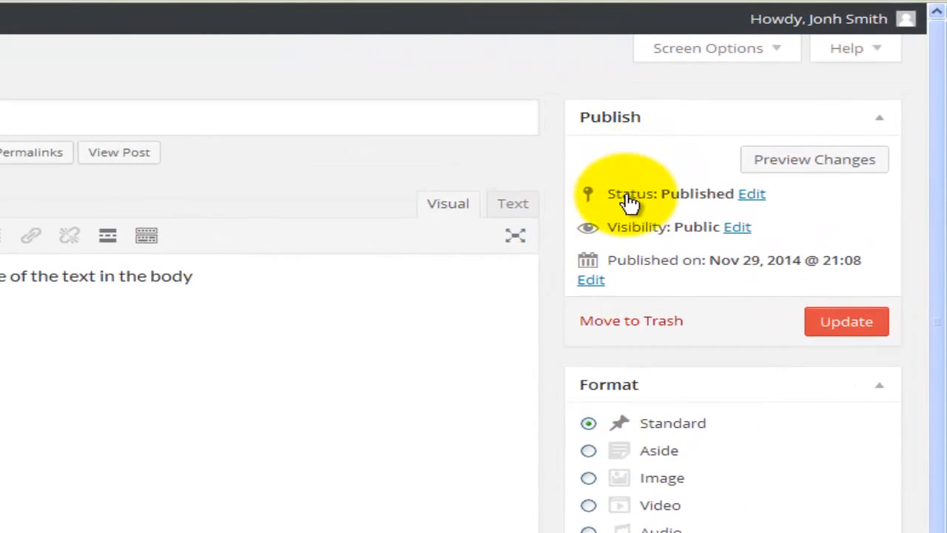
left_click(750, 197)
left_click(729, 220)
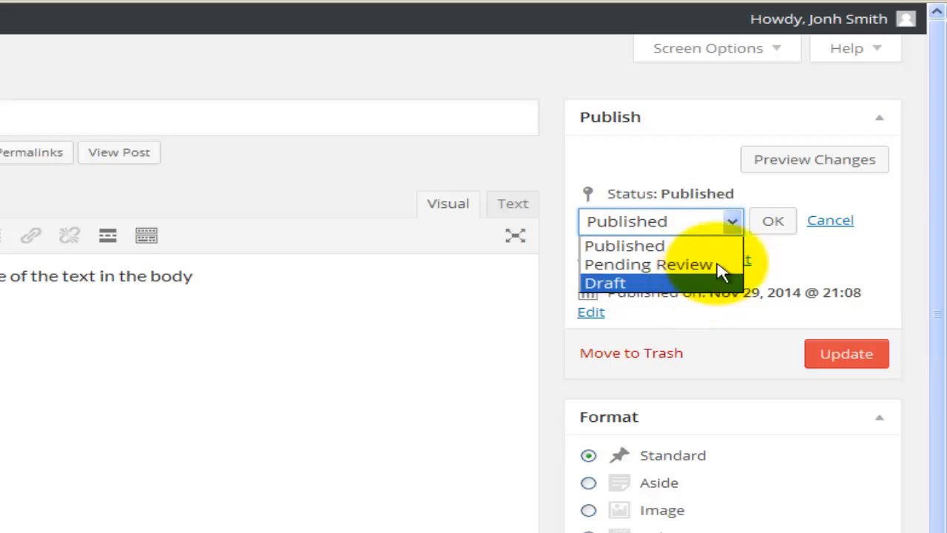
left_click(736, 223)
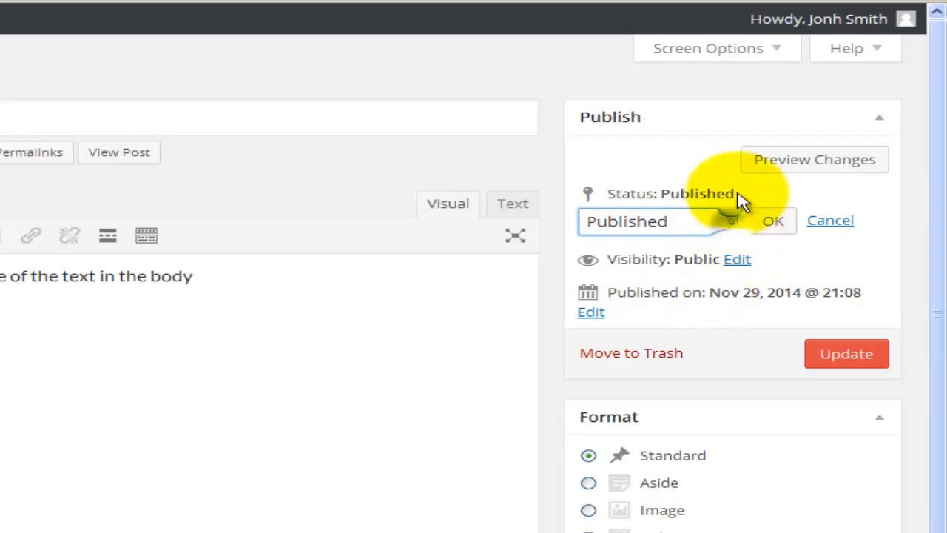
left_click(737, 260)
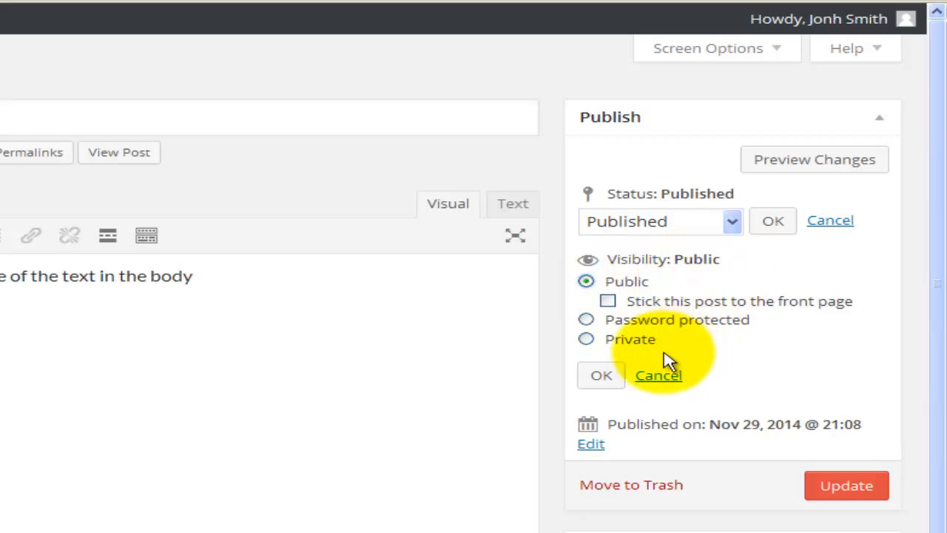
left_click(612, 375)
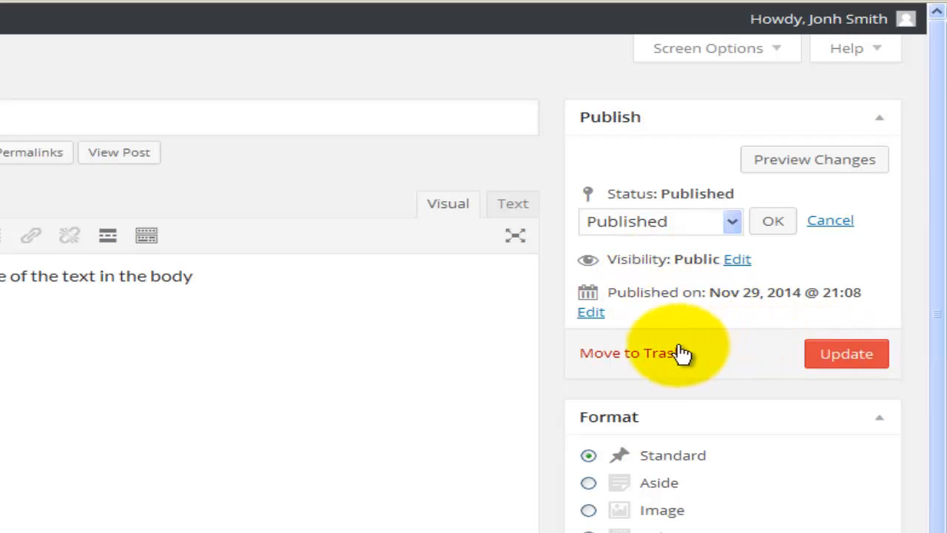
Update the post, check the revised text on the live site and return to the editor.
left_click(850, 359)
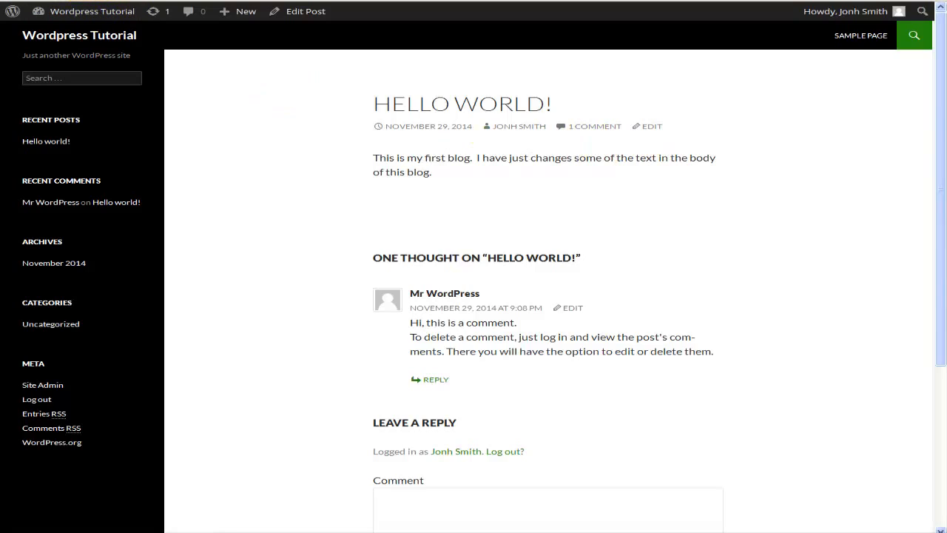
left_click(101, 1)
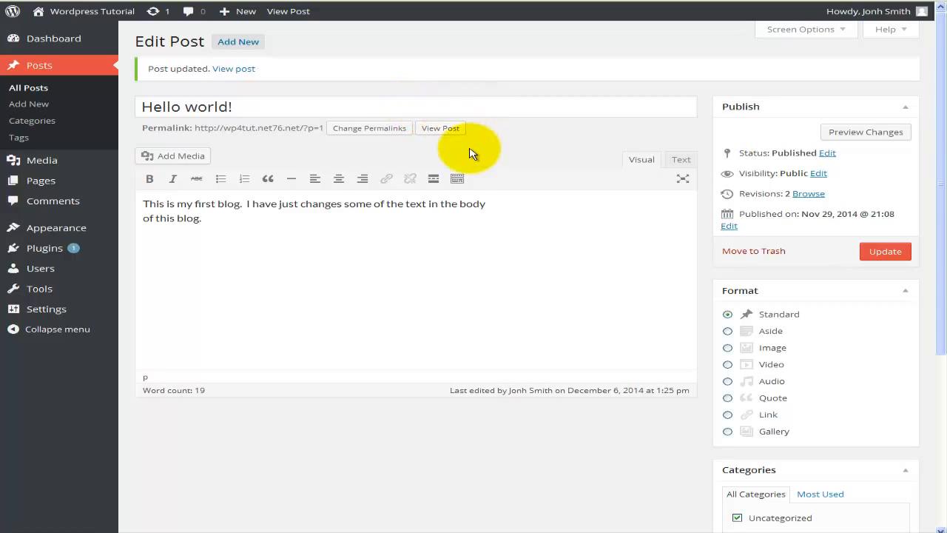
Set the post's format to Aside and update the post.
scroll(472, 153, "down", 3)
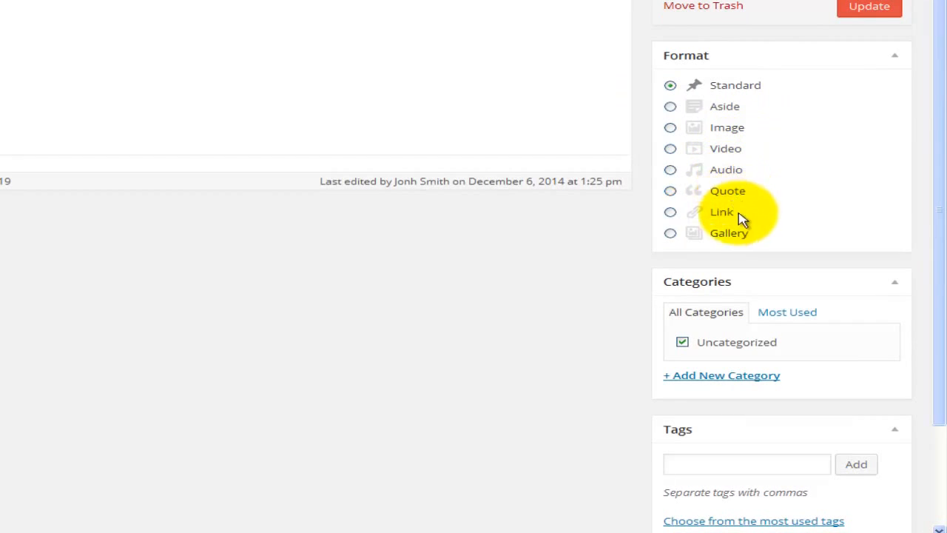
left_click(729, 108)
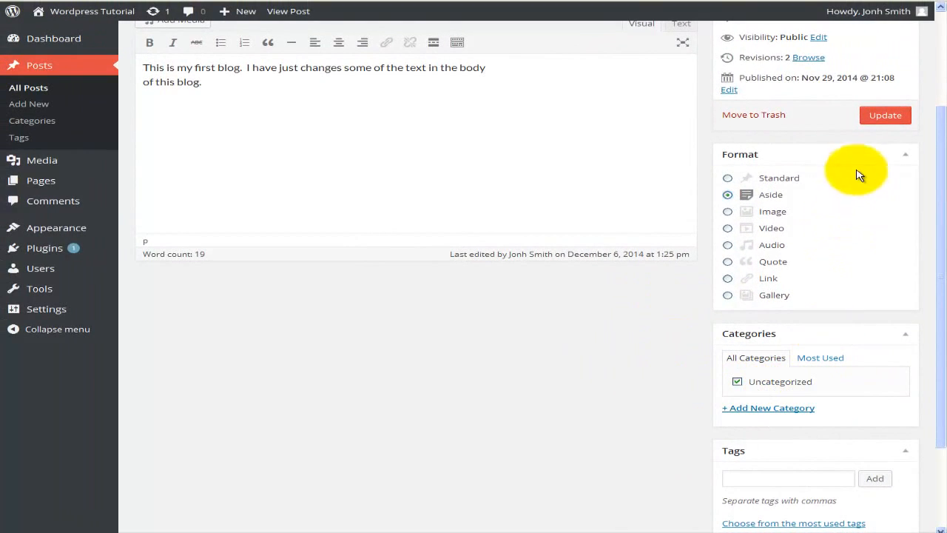
left_click(880, 115)
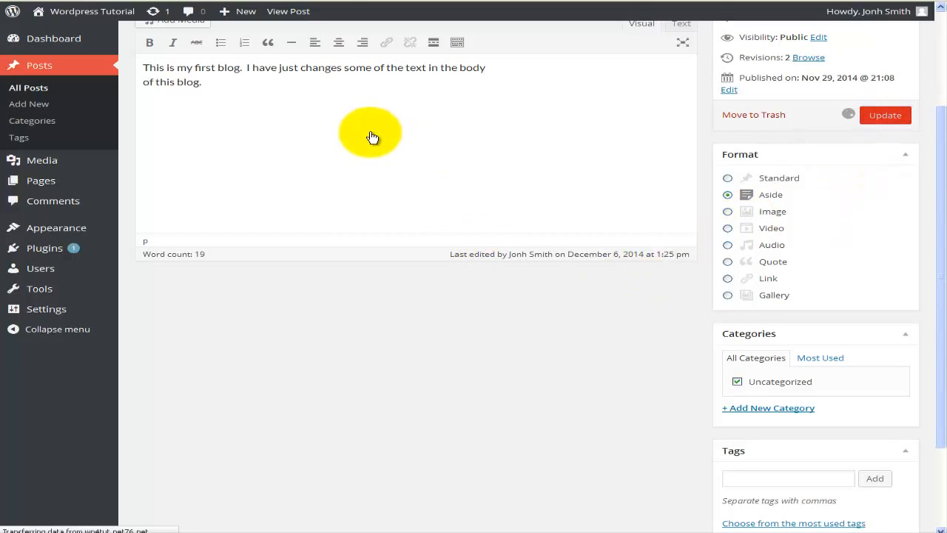
Refresh the post on the live site, examine its Aside layout and open the Aside format archive.
key("ctrl+Tab")
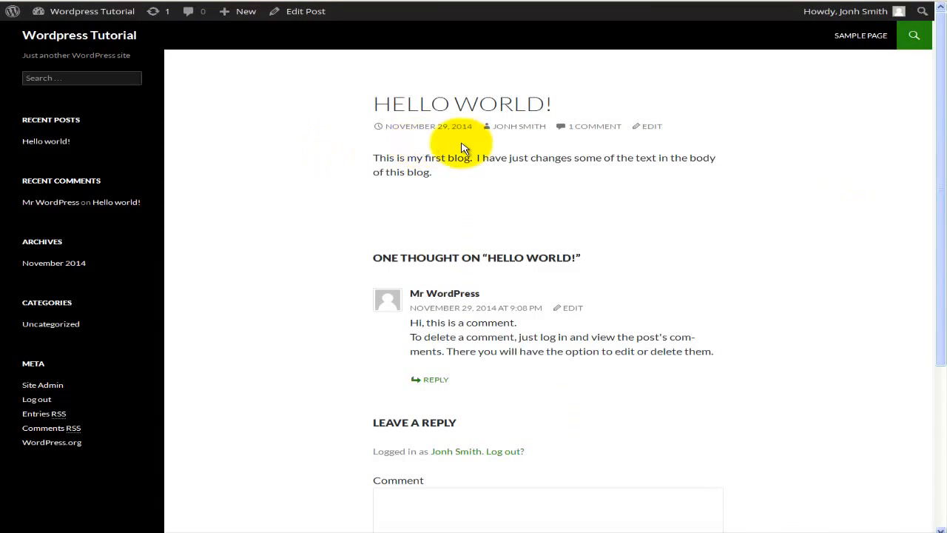
left_click(616, 0)
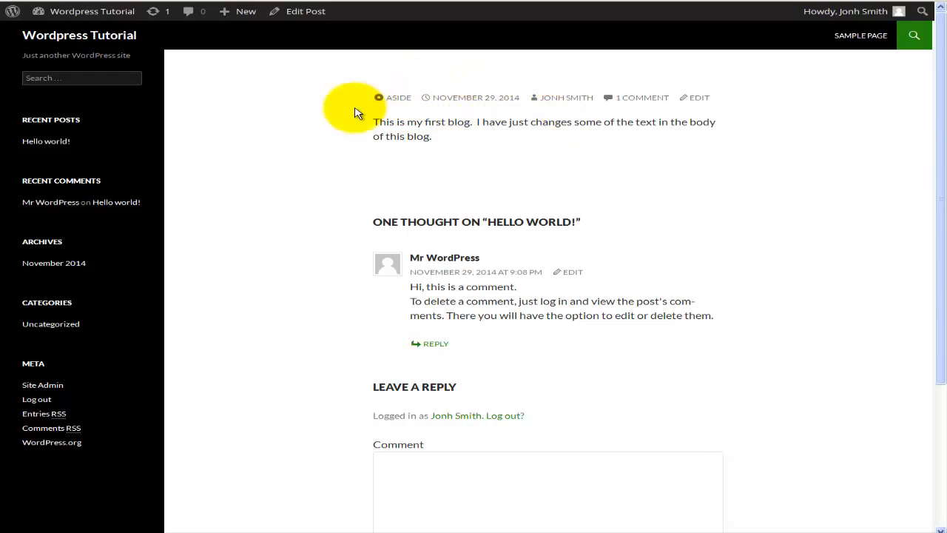
scroll(522, 208, "down", 1)
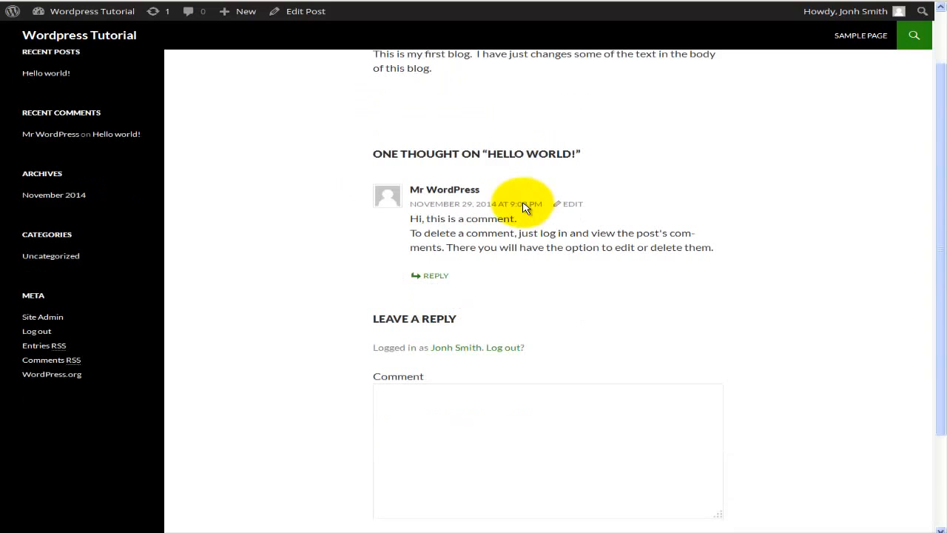
scroll(528, 205, "up", 1)
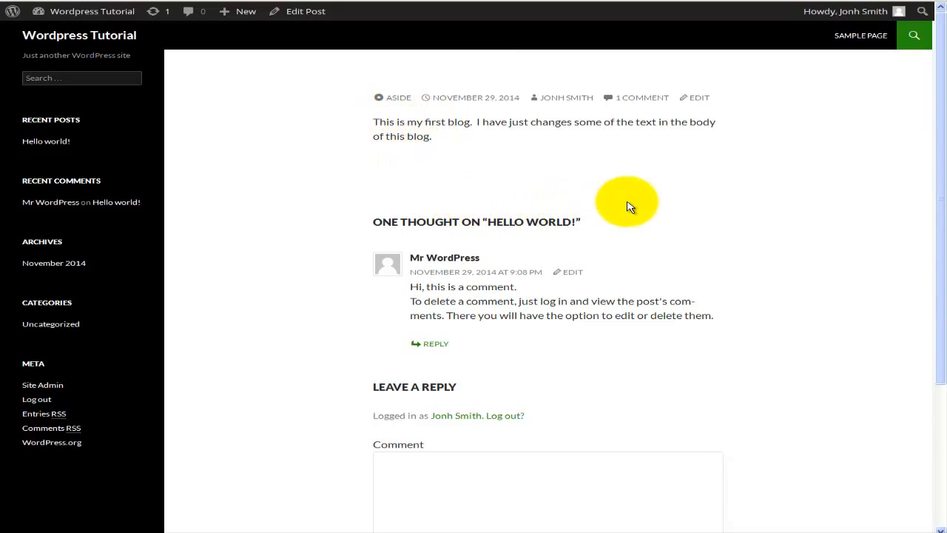
left_click(394, 101)
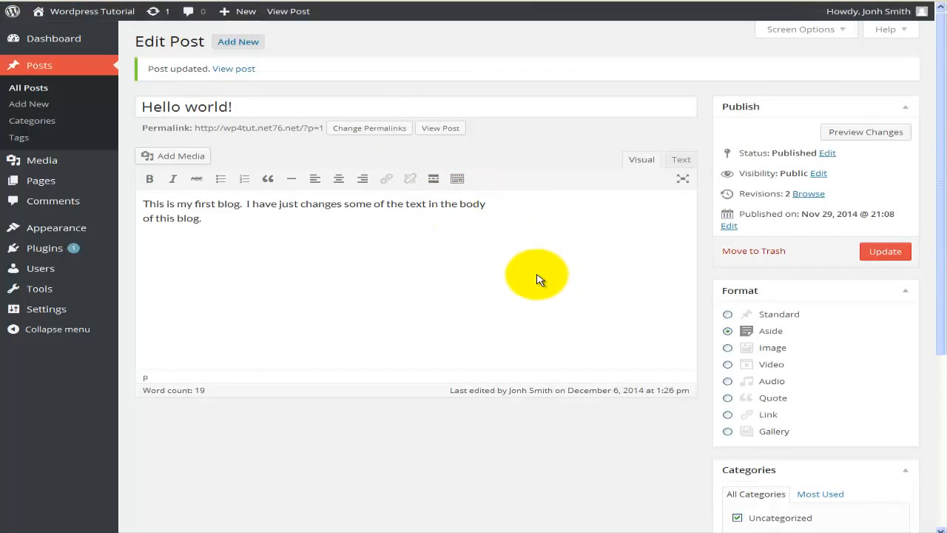
Return to the post editor, look over the categories, tags and featured image settings, and open the post categories page.
scroll(537, 280, "down", 3)
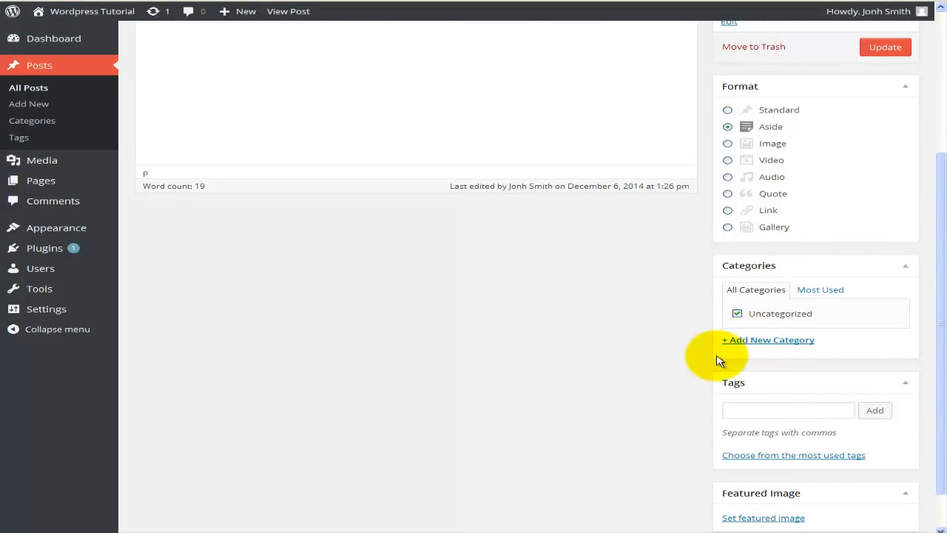
scroll(698, 355, "down", 2)
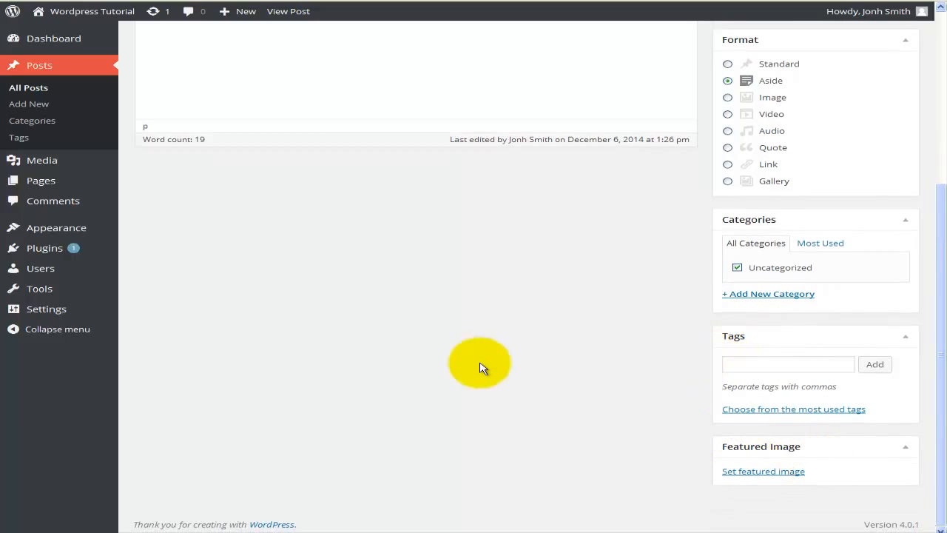
scroll(465, 359, "up", 1)
scroll(473, 347, "up", 3)
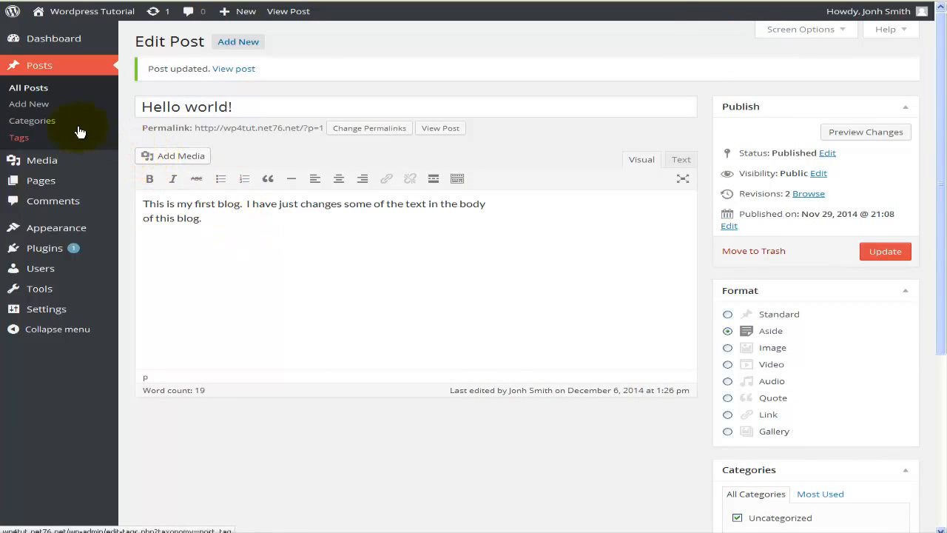
left_click(46, 122)
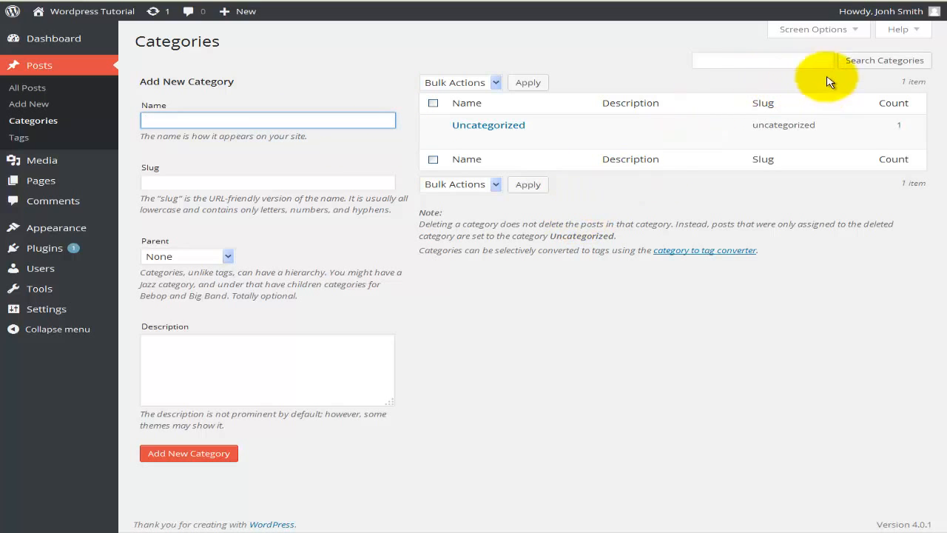
Hide the Description column of the category list through the screen options and show it again.
left_click(856, 33)
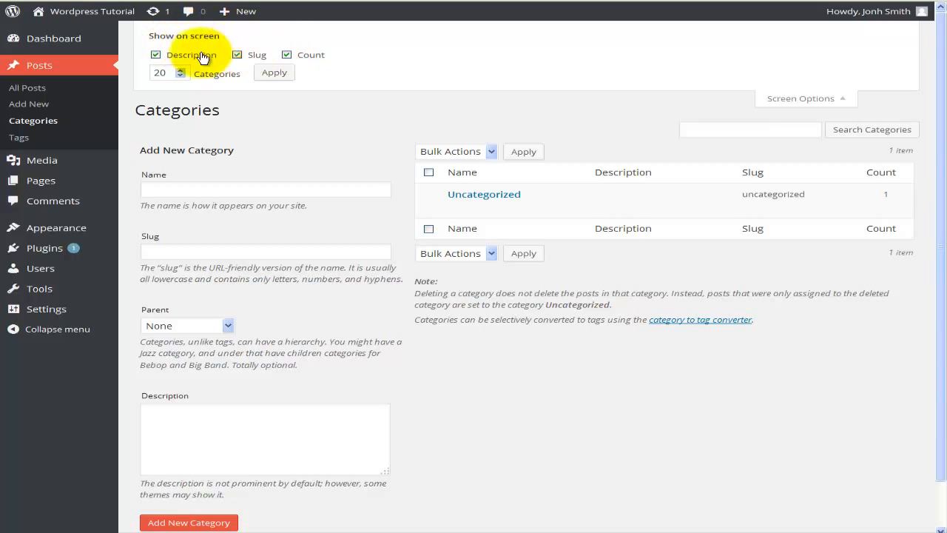
left_click(156, 55)
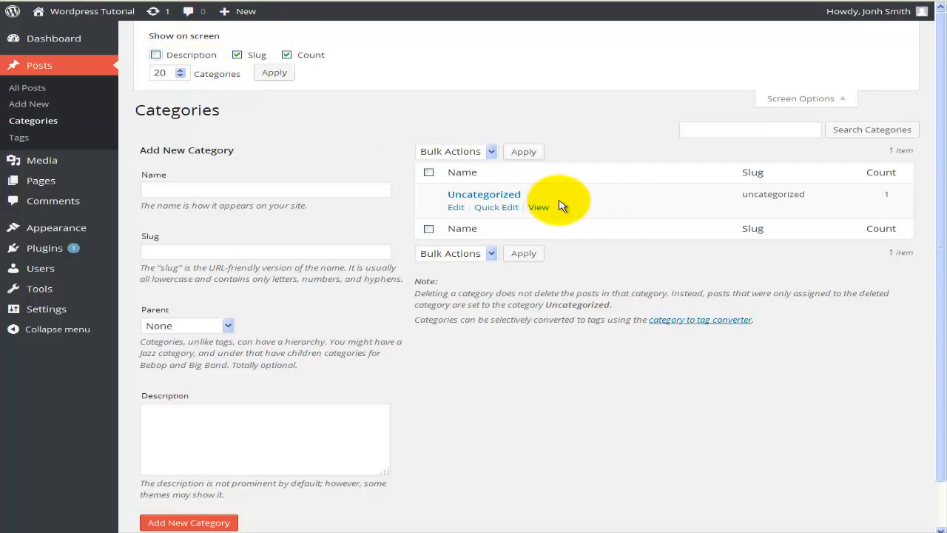
left_click(156, 55)
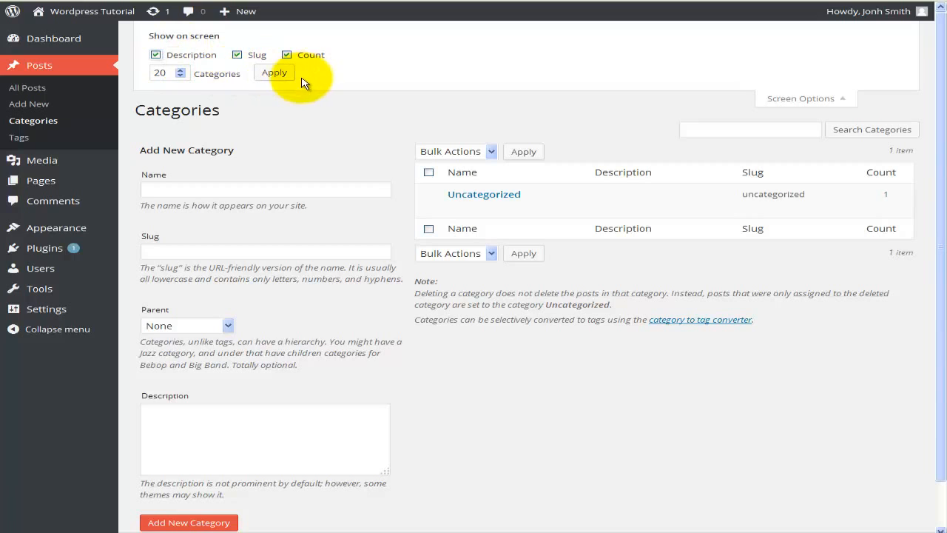
left_click(793, 98)
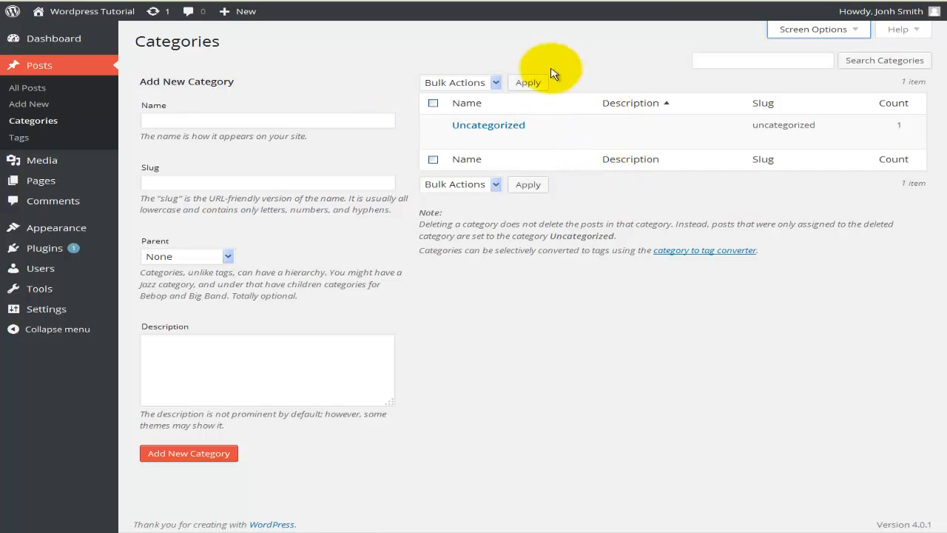
Select all listed categories, inspect the bulk actions, clear the selection and try out the category search field.
left_click(433, 103)
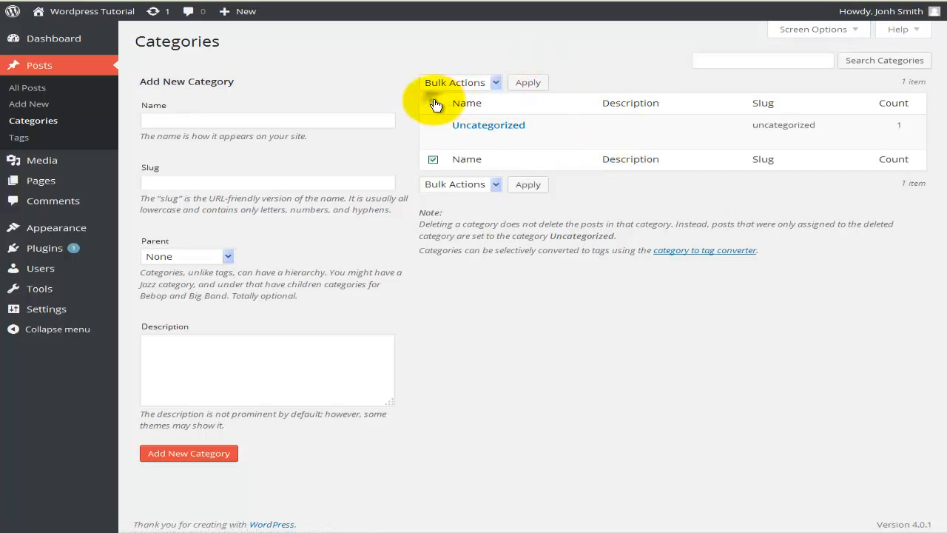
left_click(495, 82)
left_click(607, 62)
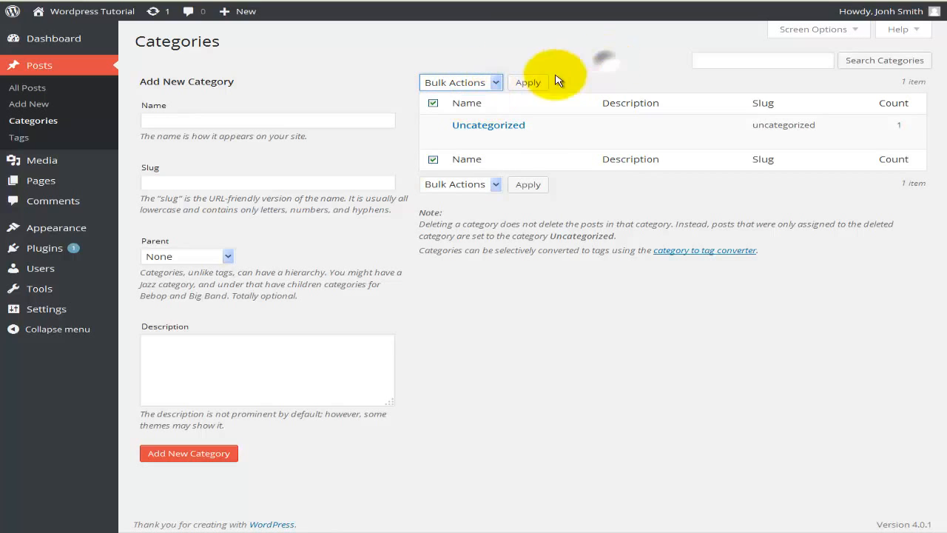
left_click(434, 104)
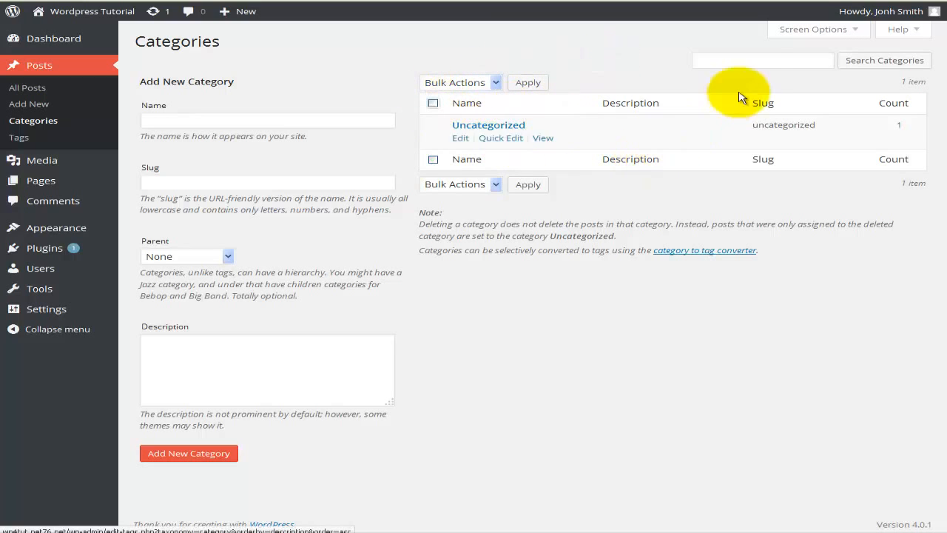
left_click(747, 60)
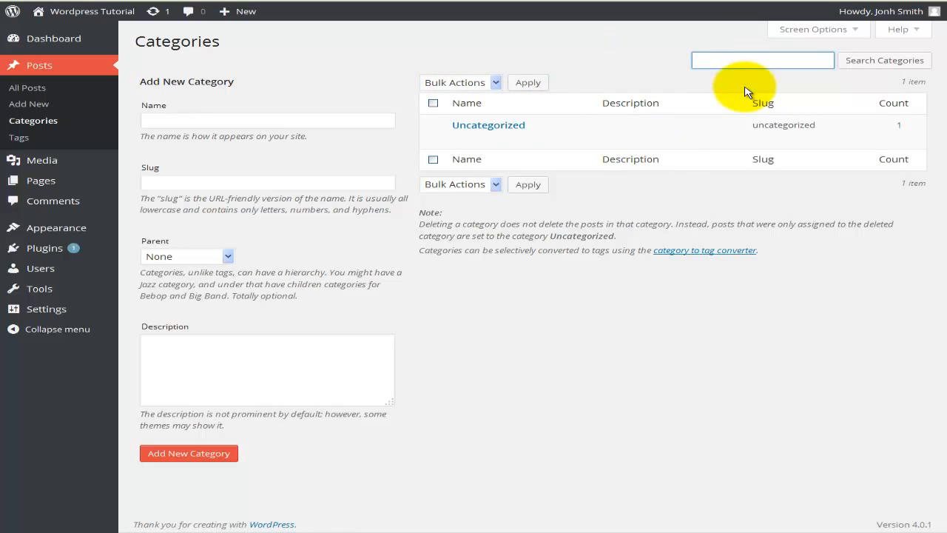
left_click(443, 296)
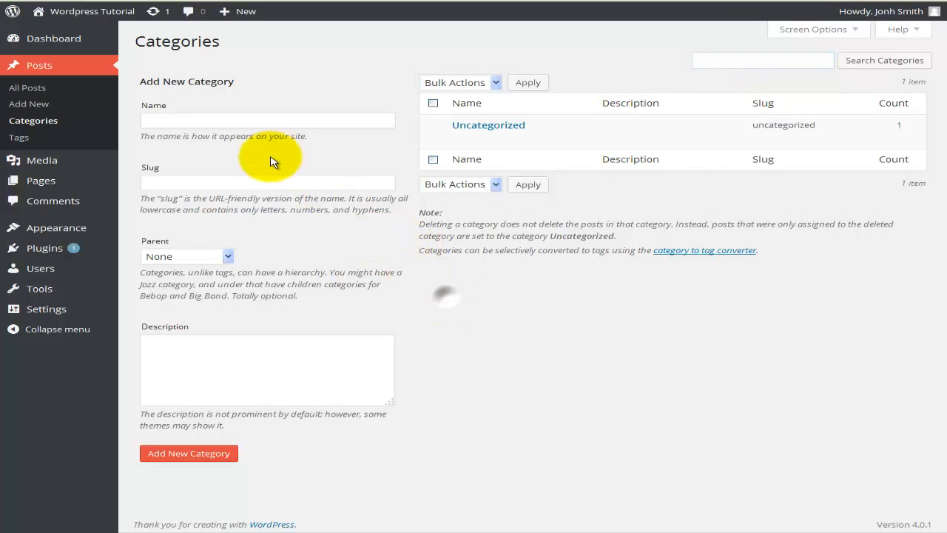
Name the new category Hardware and give it the slug hardware.
left_click(218, 120)
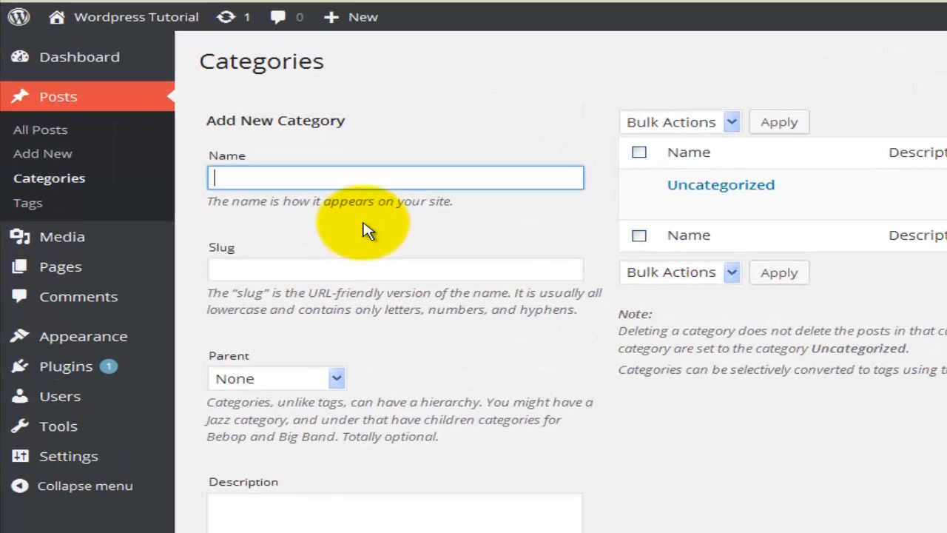
left_click(349, 269)
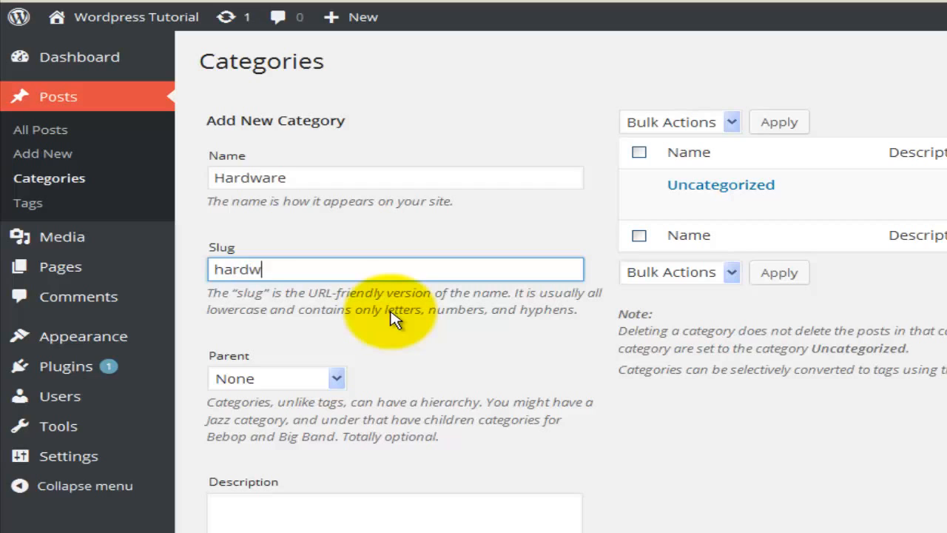
Try Uncategorized as the Hardware category's parent and set the parent back to None.
left_click(333, 379)
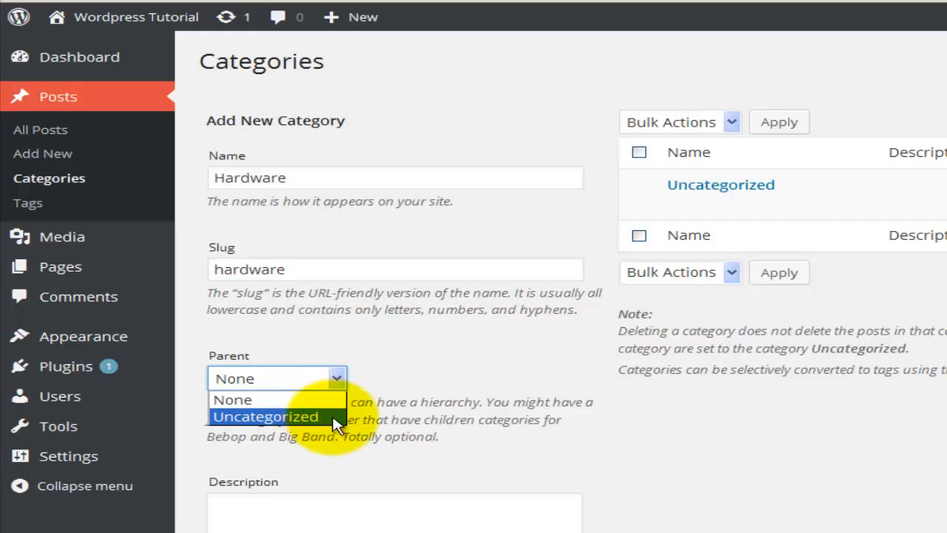
left_click(333, 420)
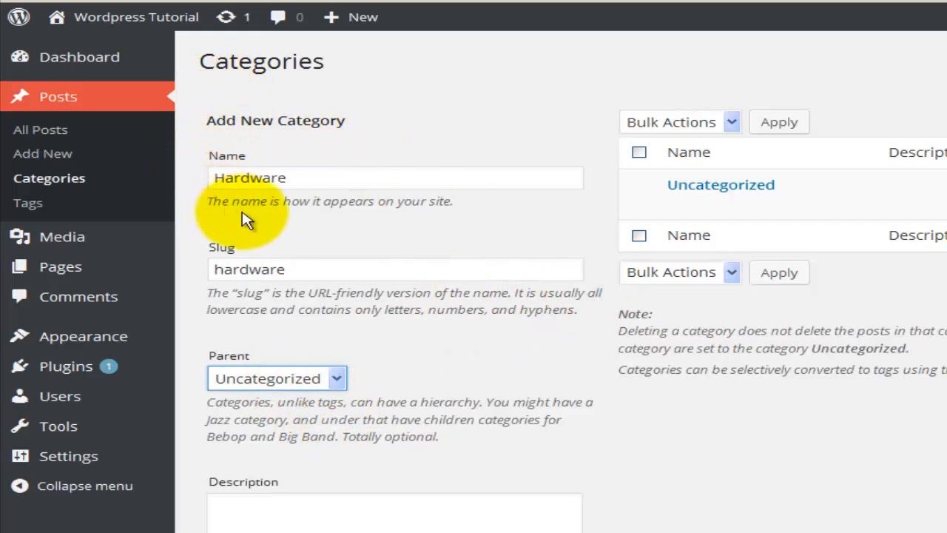
mouse_move(708, 198)
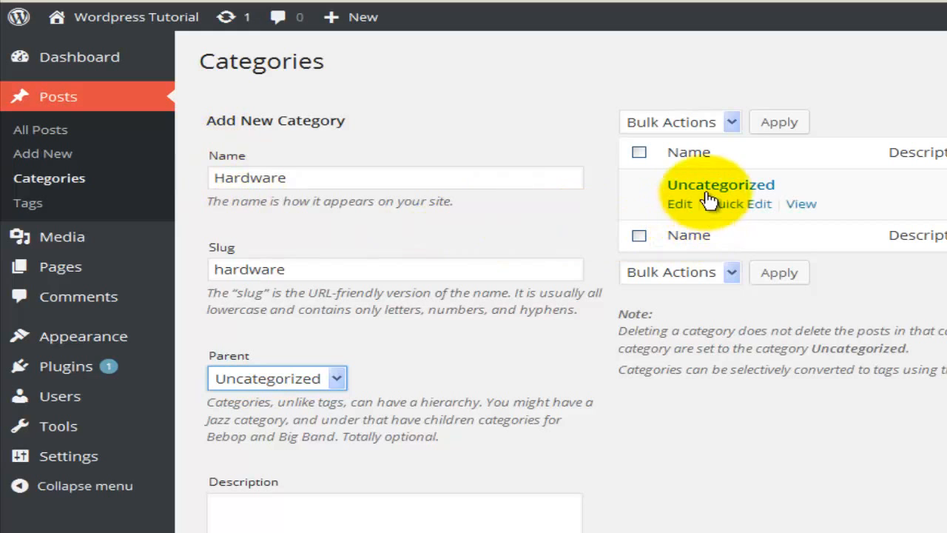
left_click(337, 377)
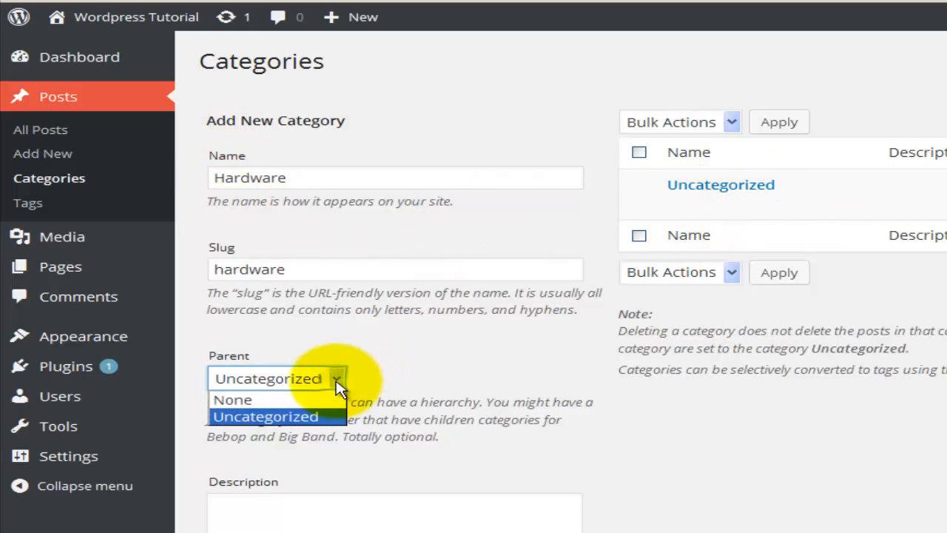
left_click(322, 400)
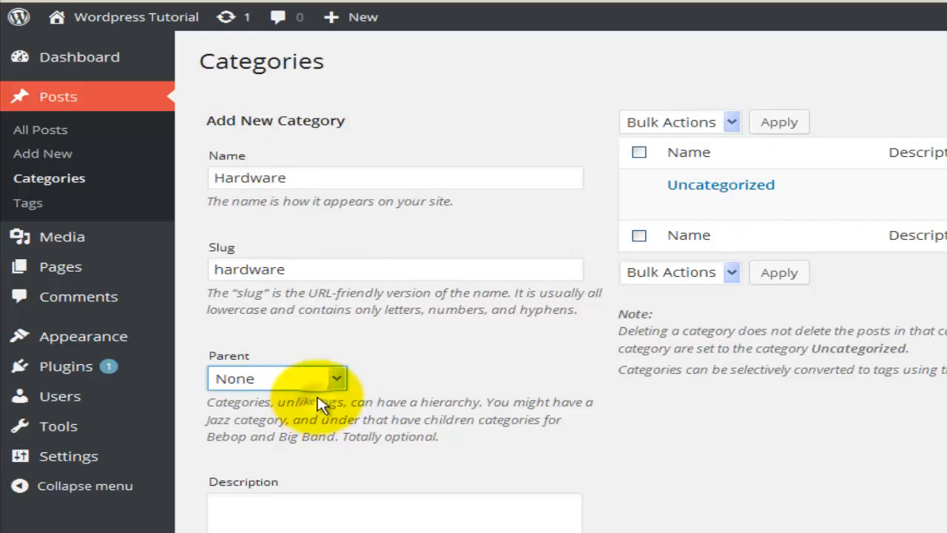
Describe the category as "This category is to hold all hardware posts and blogs of this site." and add it.
left_click(335, 516)
scroll(332, 408, "down", 4)
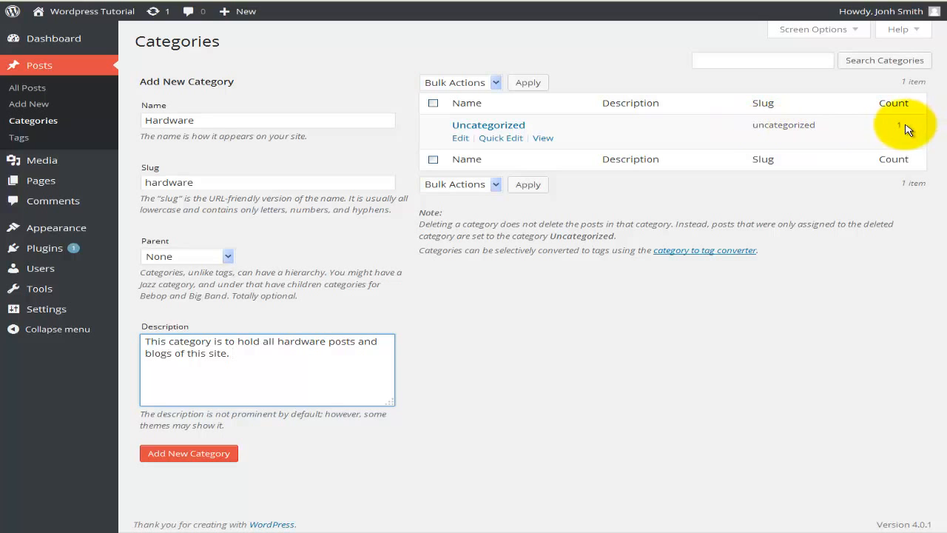
left_click(191, 453)
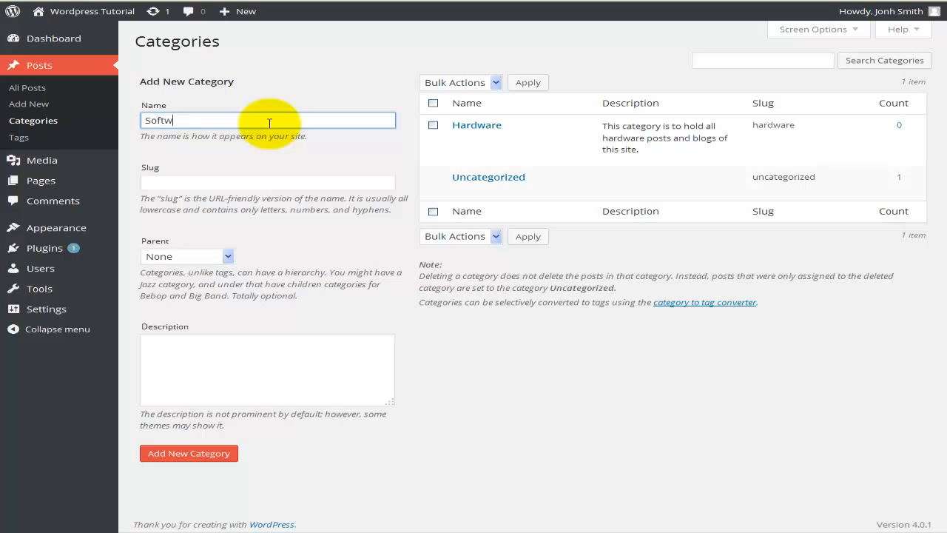
Name another new category Software with the slug software, keeping its parent as None.
key("Tab")
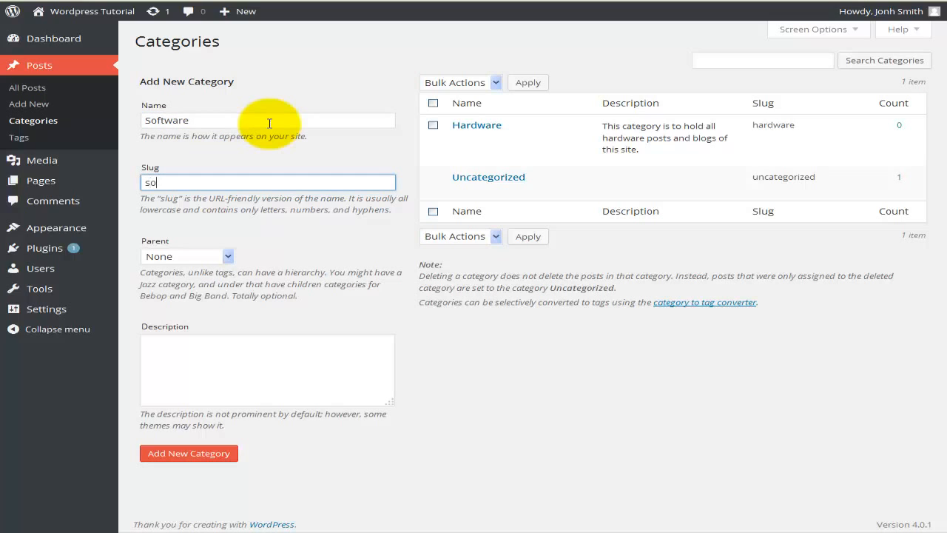
key("Tab")
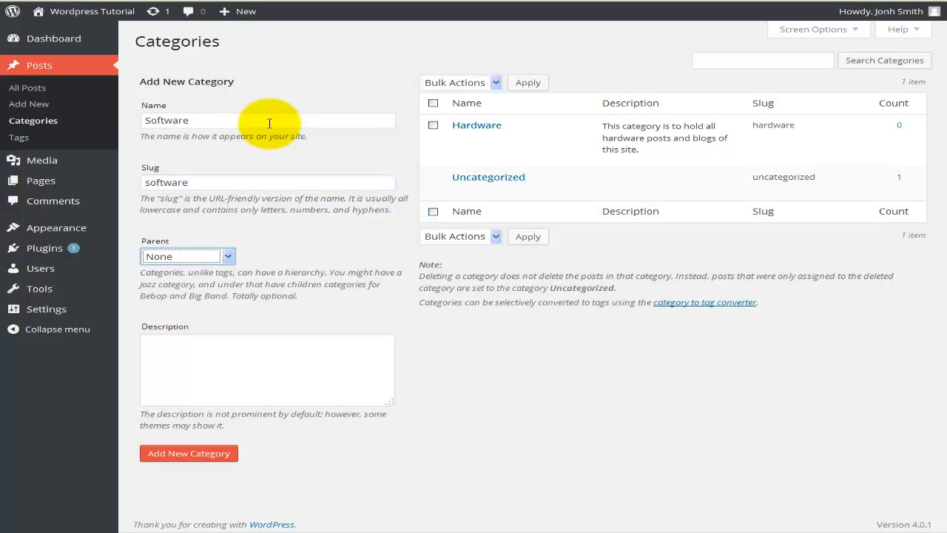
key("Tab")
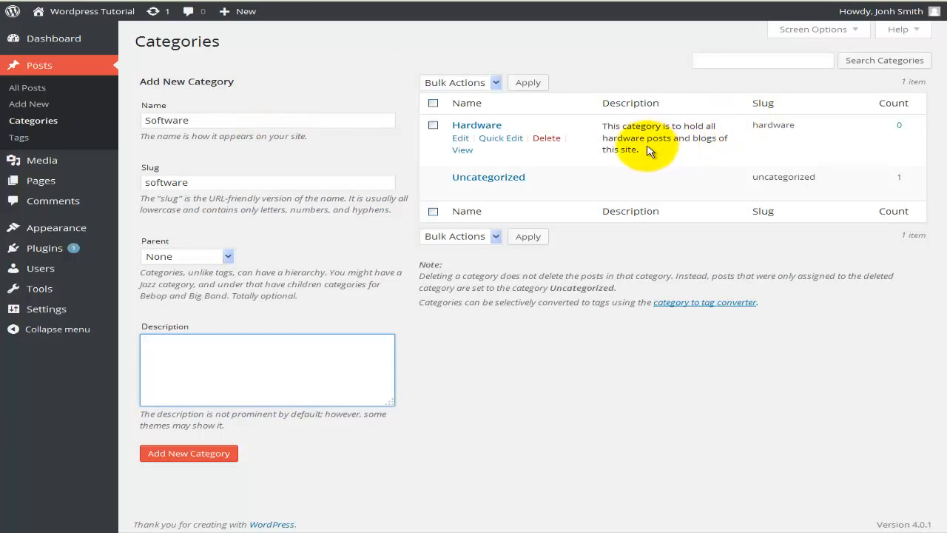
Reuse the Hardware description as "This category is to hold all software posts and blogs of this site." and add the Software category.
left_click_drag(656, 166, 609, 131)
right_click(604, 128)
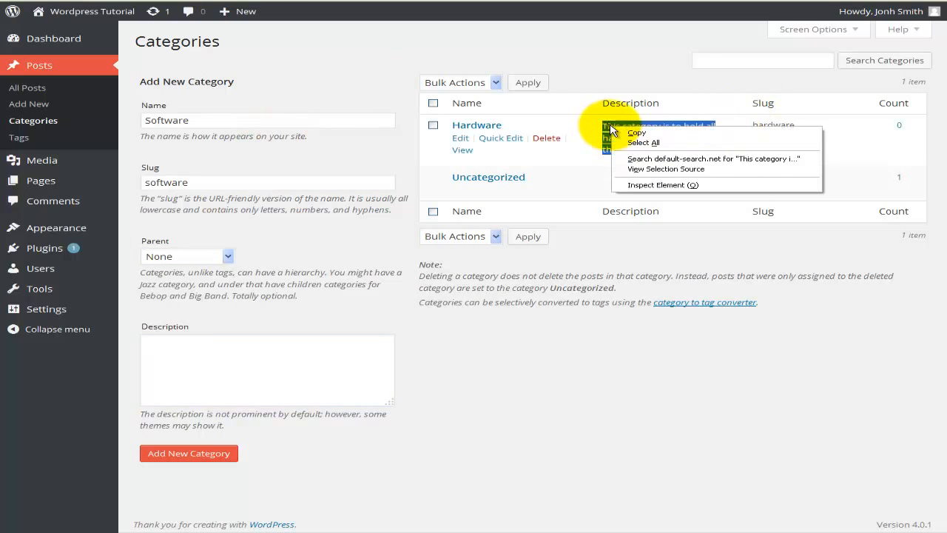
left_click(622, 133)
left_click(248, 382)
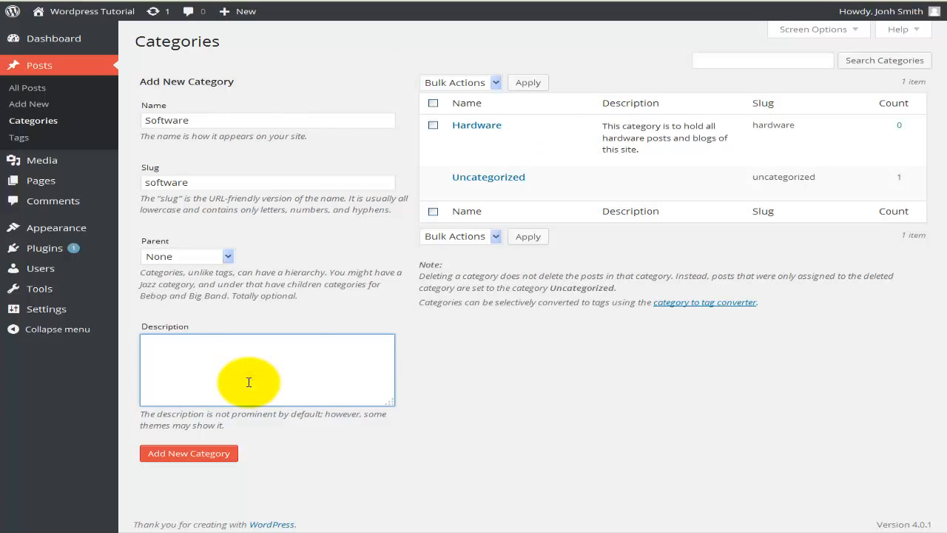
key("ctrl+v")
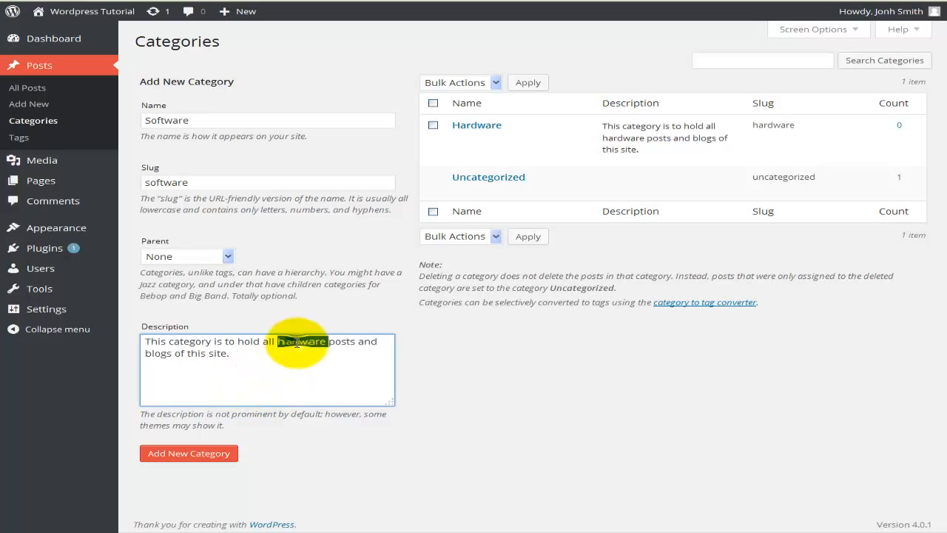
type("sports")
left_click(189, 453)
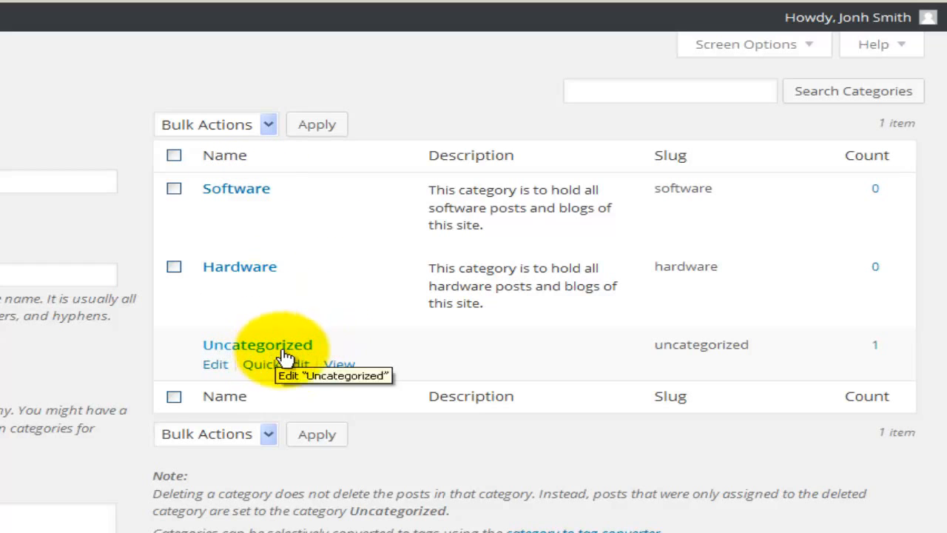
Edit the Uncategorized category, renaming it Computers and setting its slug to computers.
left_click(217, 368)
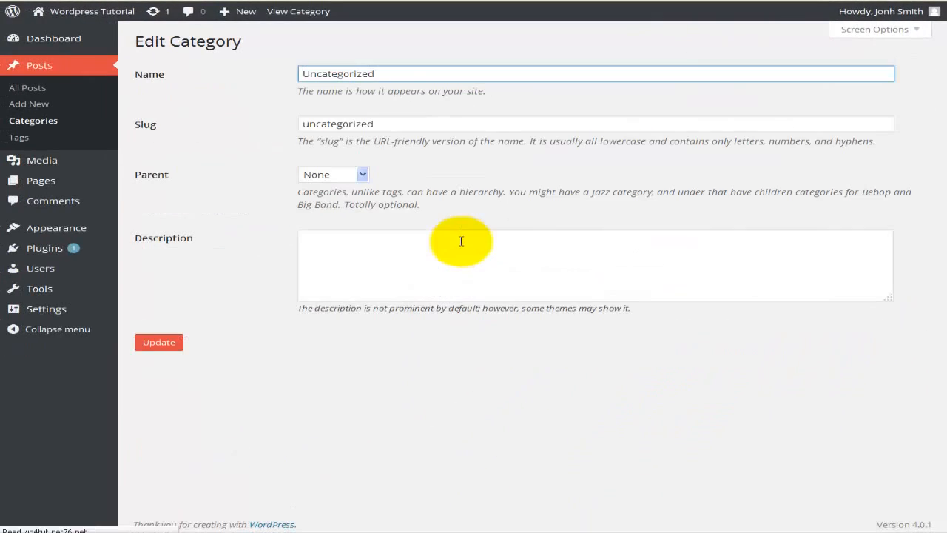
left_click_drag(375, 74, 255, 67)
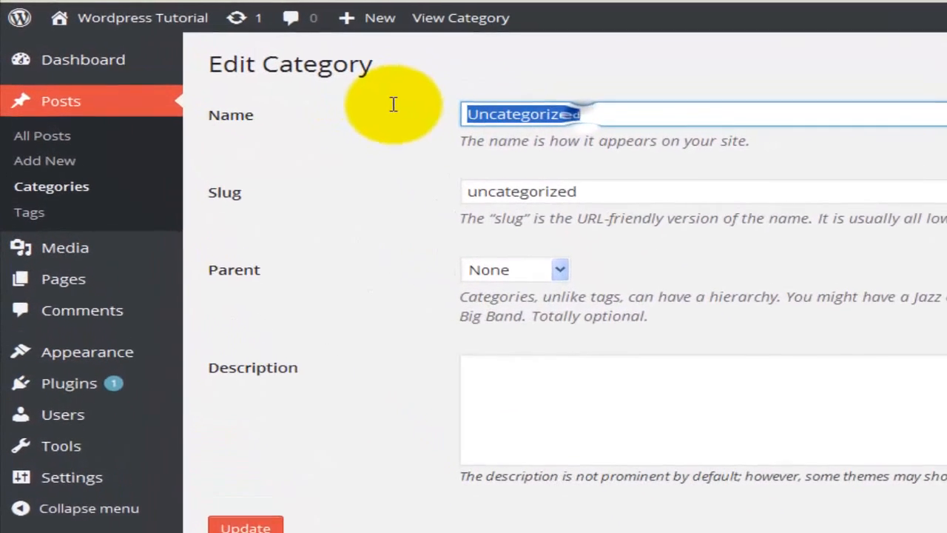
key("BackSpace")
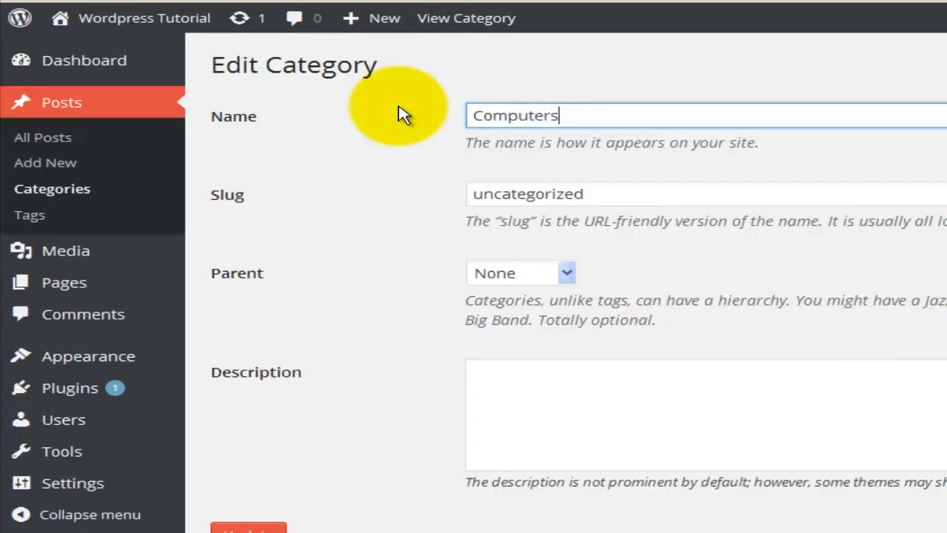
double_click(534, 193)
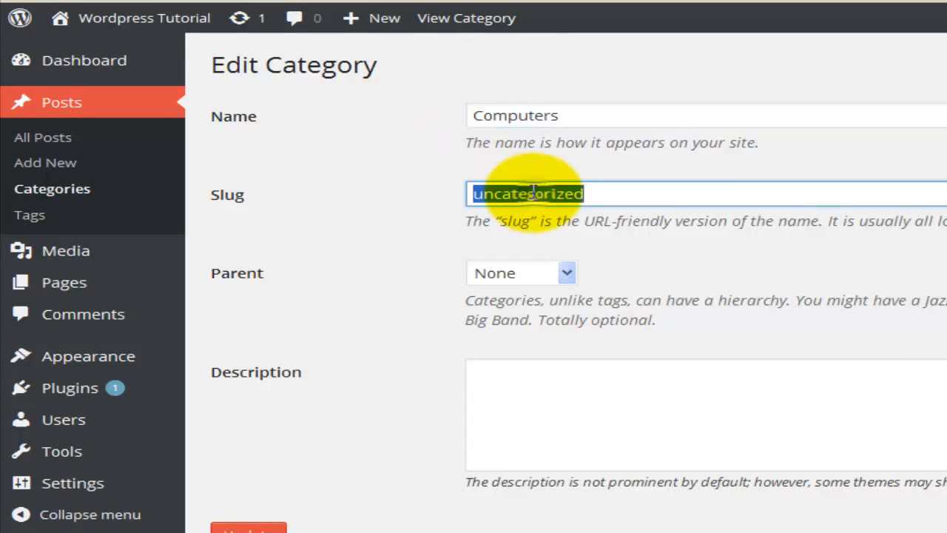
type("computers")
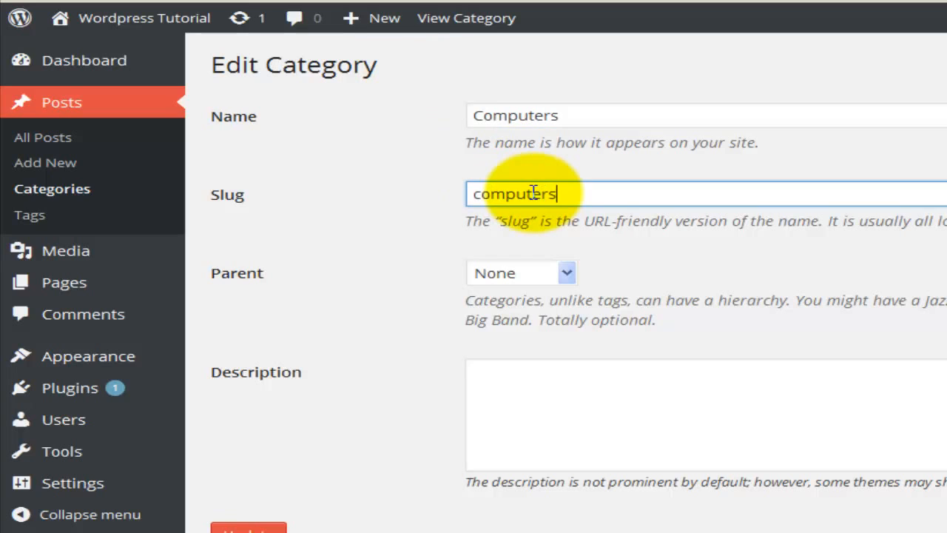
Describe the Computers category as "This category is to hold all hardware and software posts and blogs of this site." and update it.
left_click(520, 371)
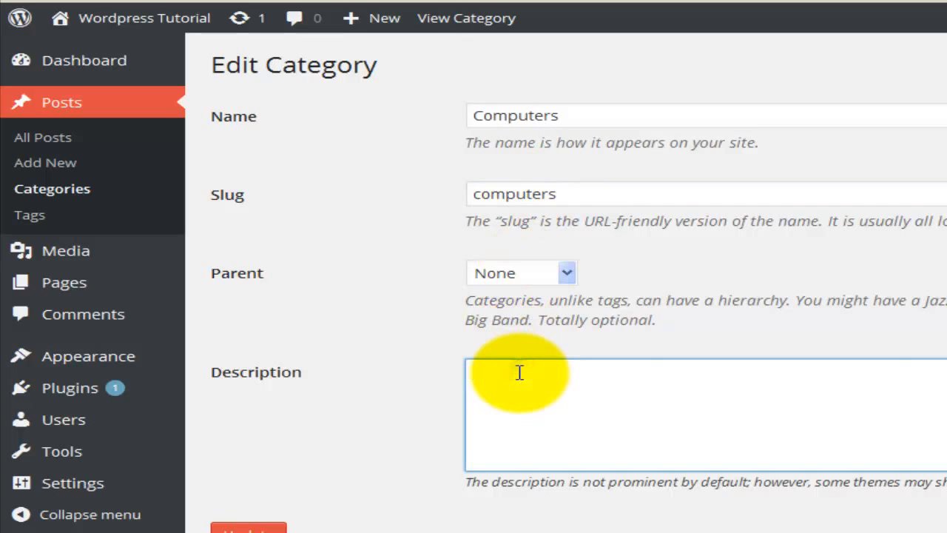
key("ctrl+v")
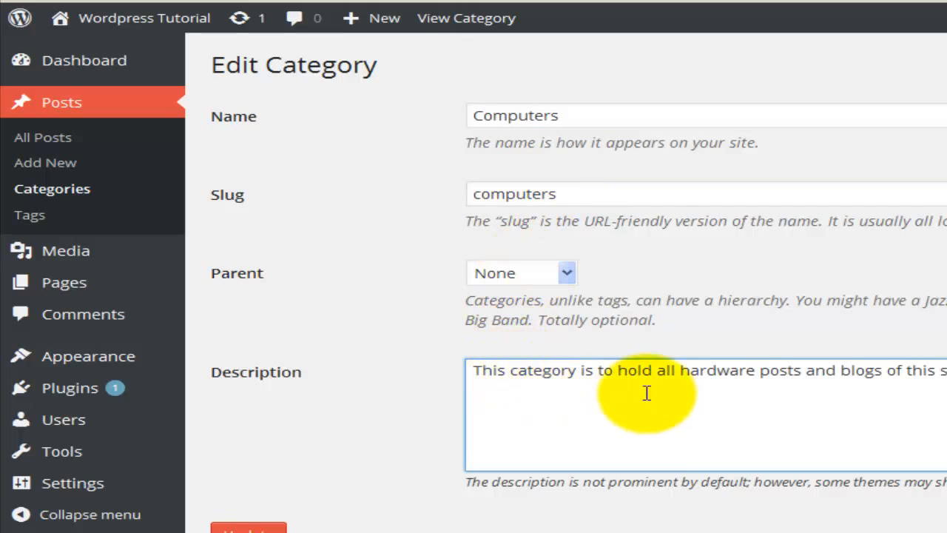
left_click(758, 370)
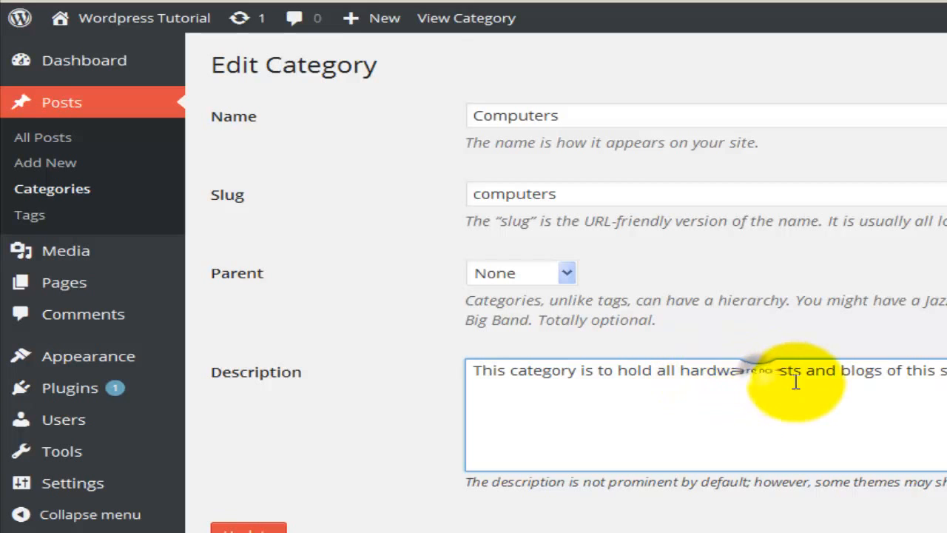
type("and software")
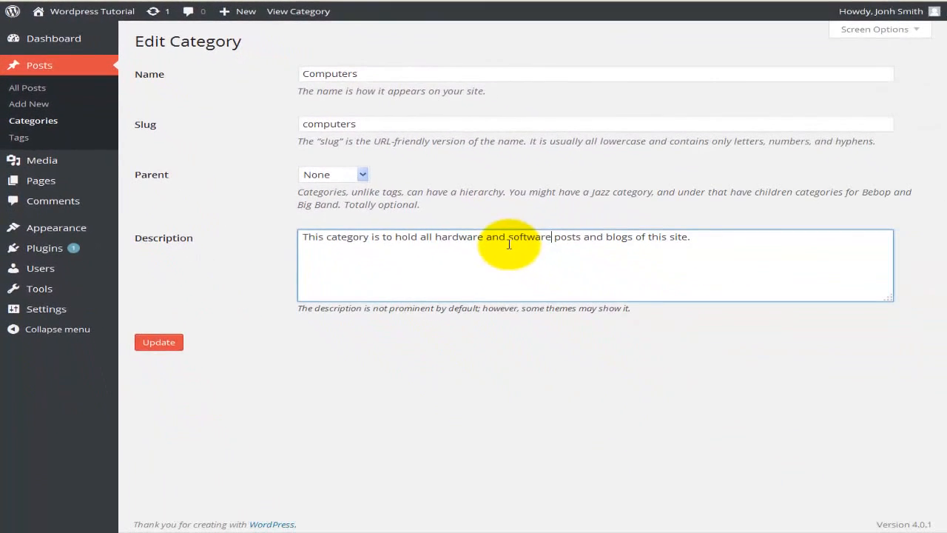
left_click(148, 342)
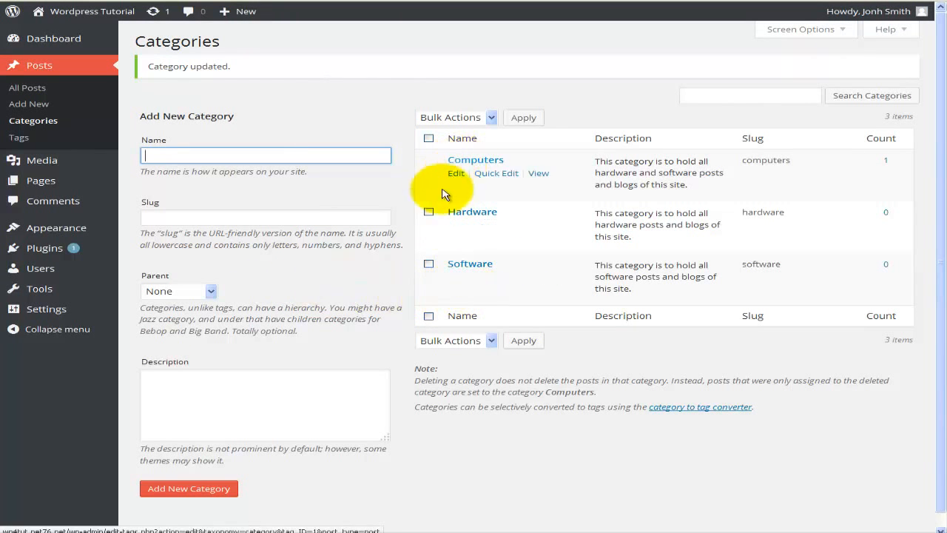
left_click(429, 212)
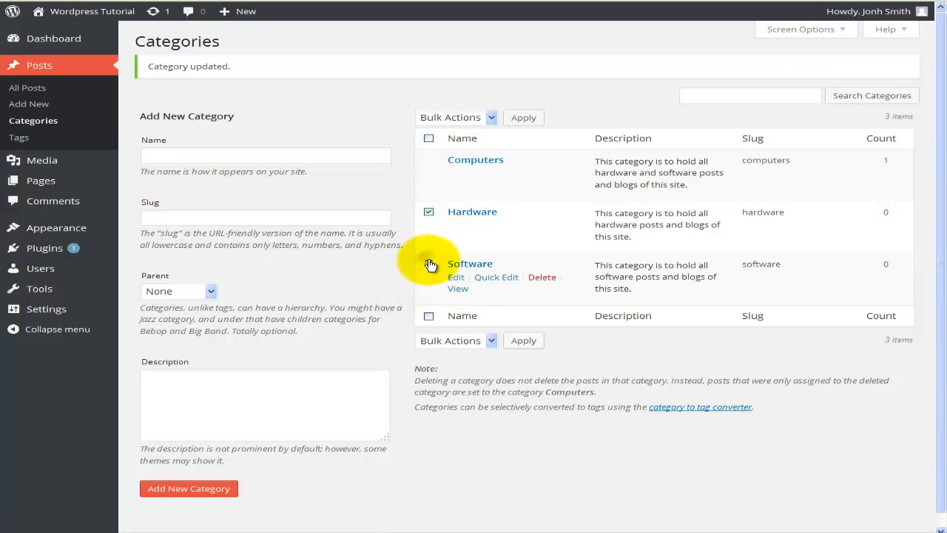
left_click(429, 264)
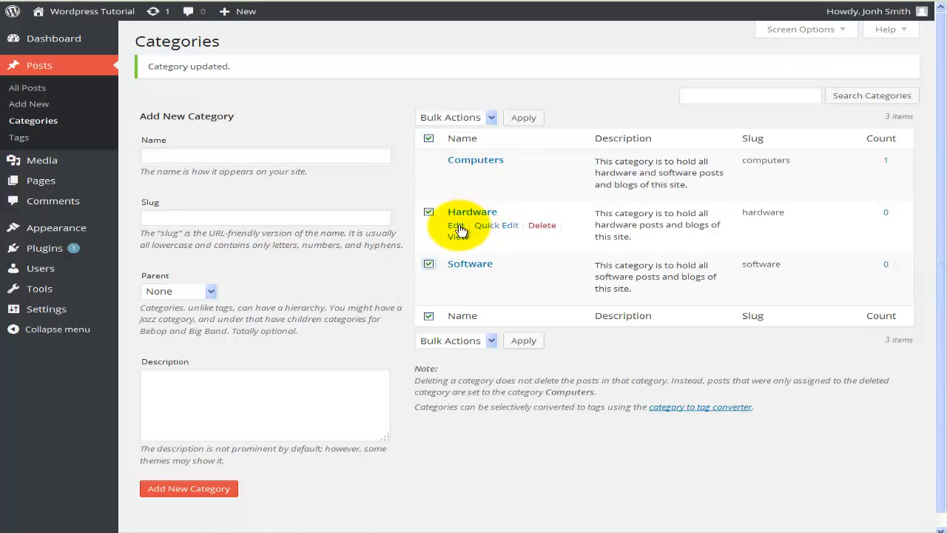
left_click(430, 139)
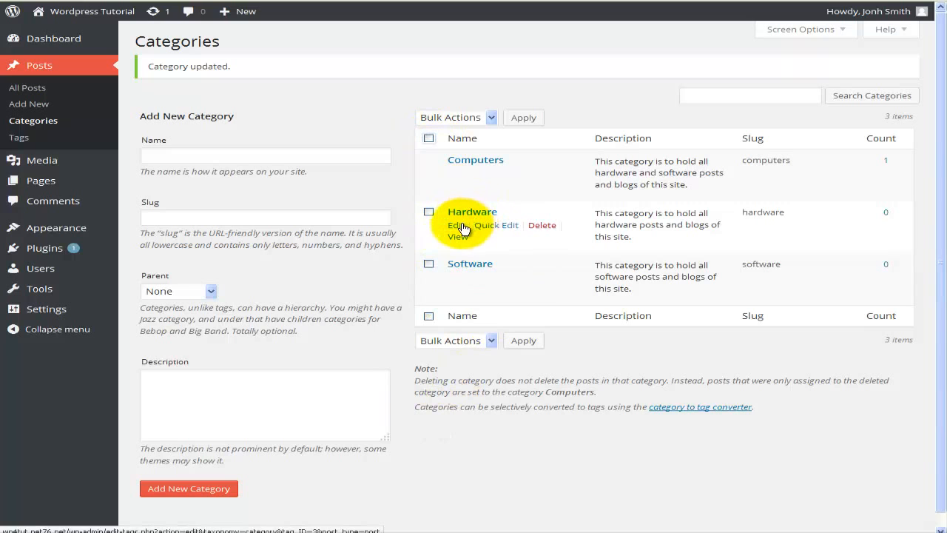
Set Computers as the parent of the Hardware category and update it.
left_click(457, 226)
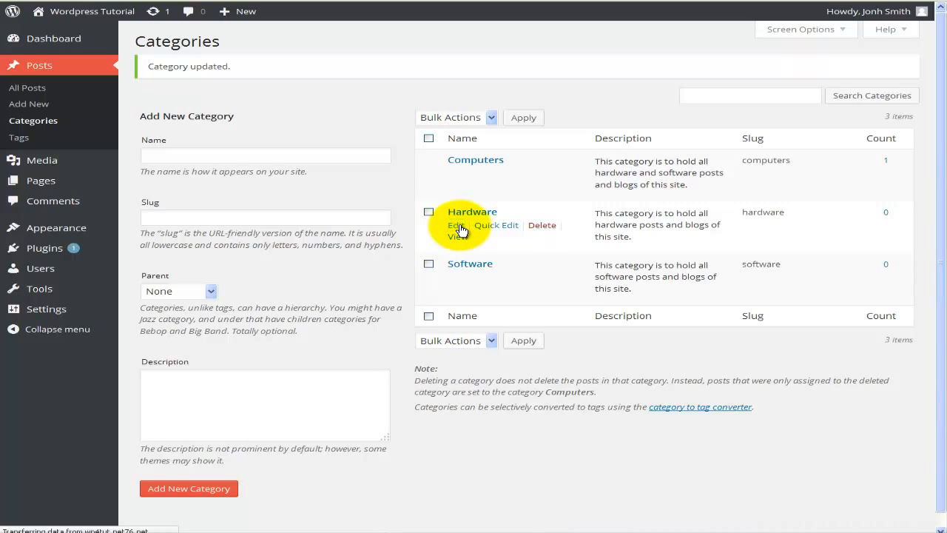
left_click(367, 176)
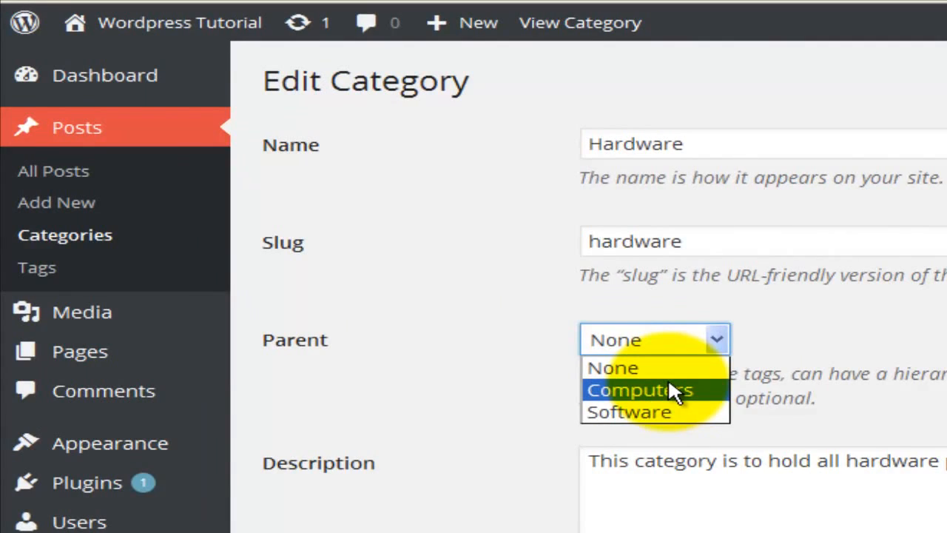
left_click(362, 207)
left_click(244, 525)
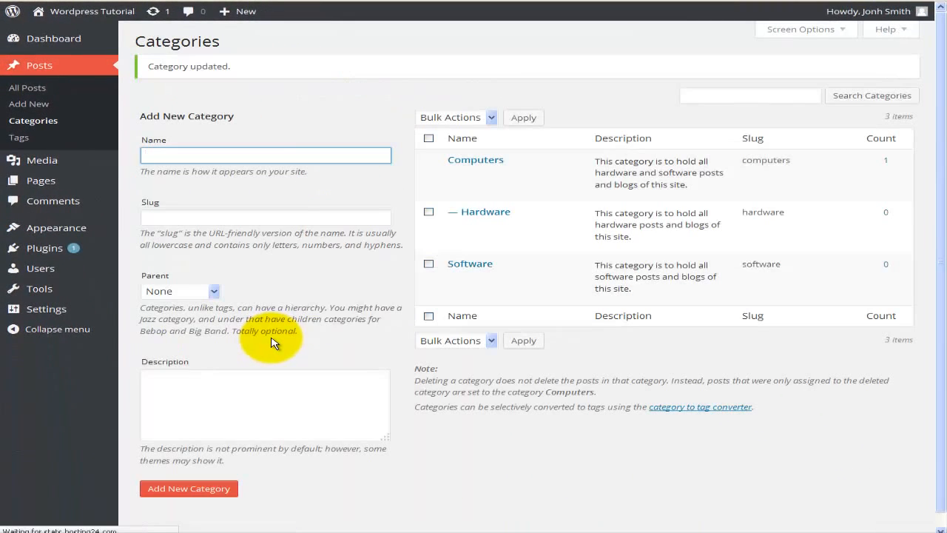
Set Computers as the parent of the Software category and update it.
left_click(462, 265)
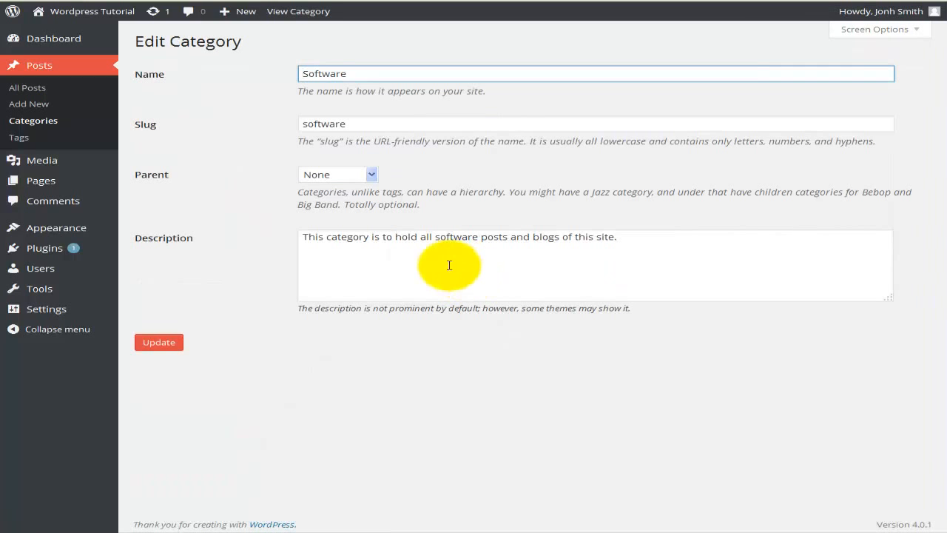
left_click(319, 175)
left_click(321, 201)
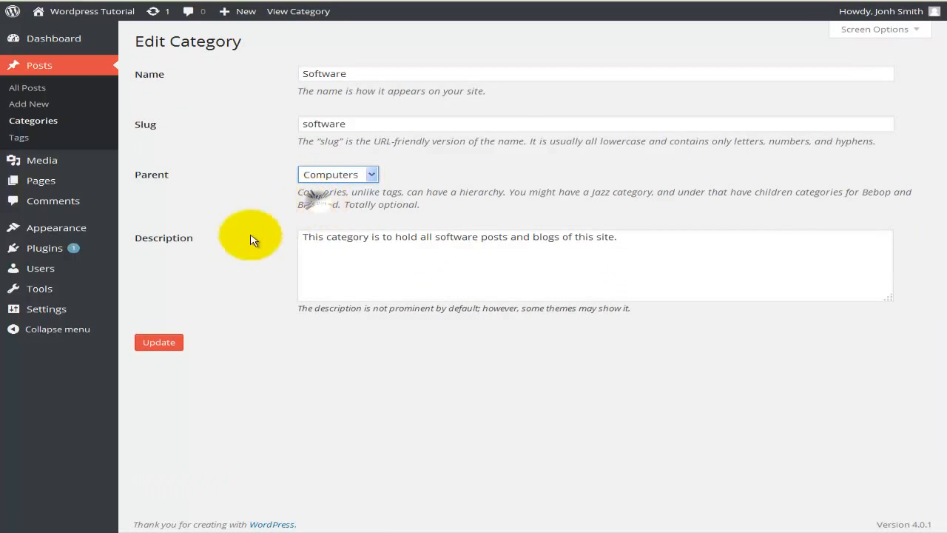
left_click(157, 343)
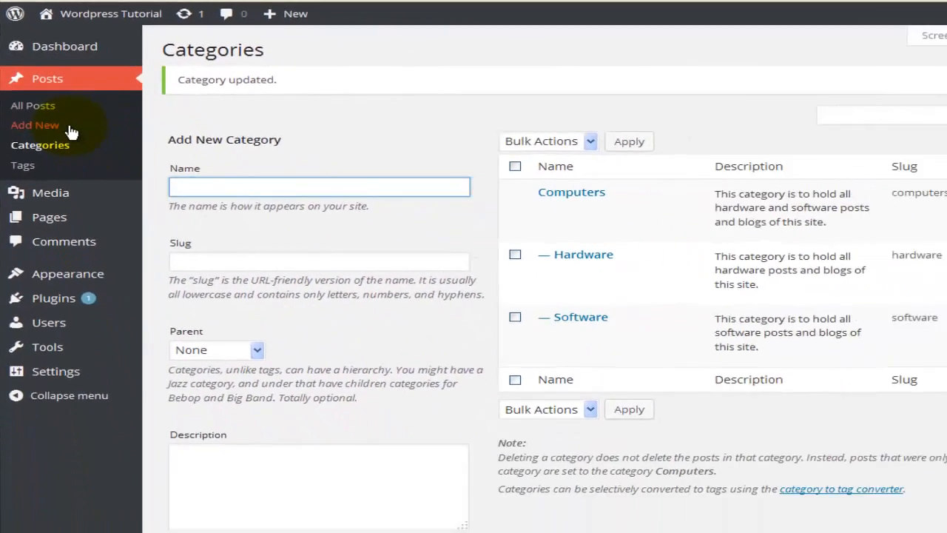
Create a new post titled "Wordpress 4" with the text "Wordpress 4 has made it really easy to create new webpages. WP4 is fun!".
left_click(107, 196)
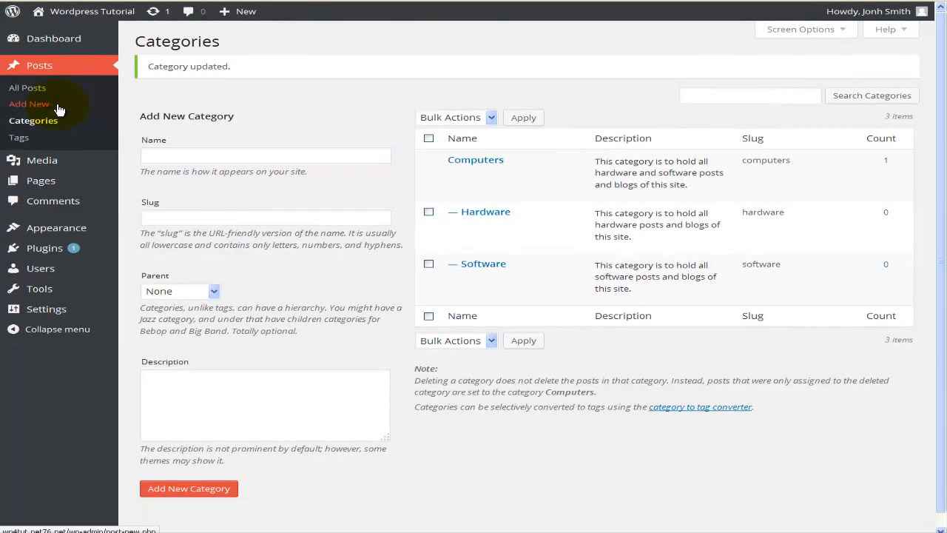
left_click(59, 109)
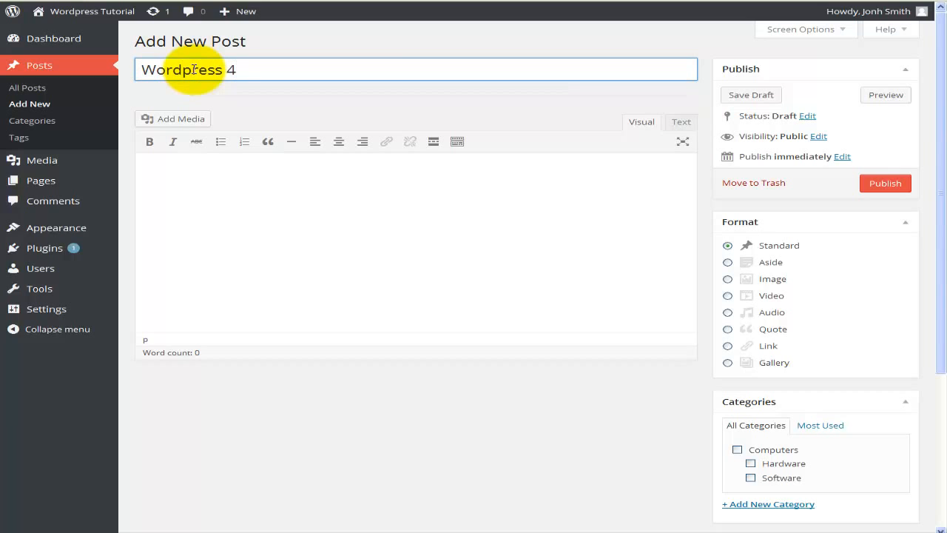
left_click(303, 241)
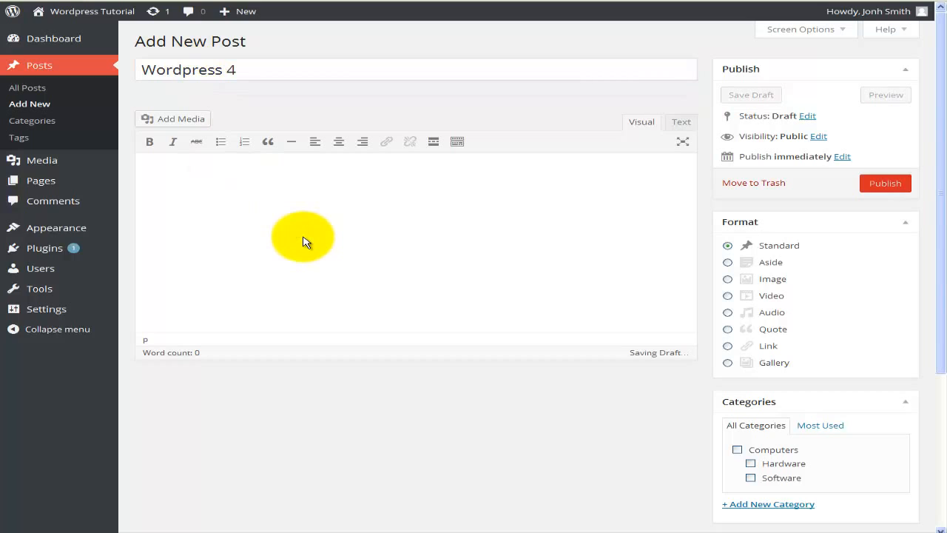
type("Wordpress 4 has made it really easy to create new webpages.  WP4 is fun!")
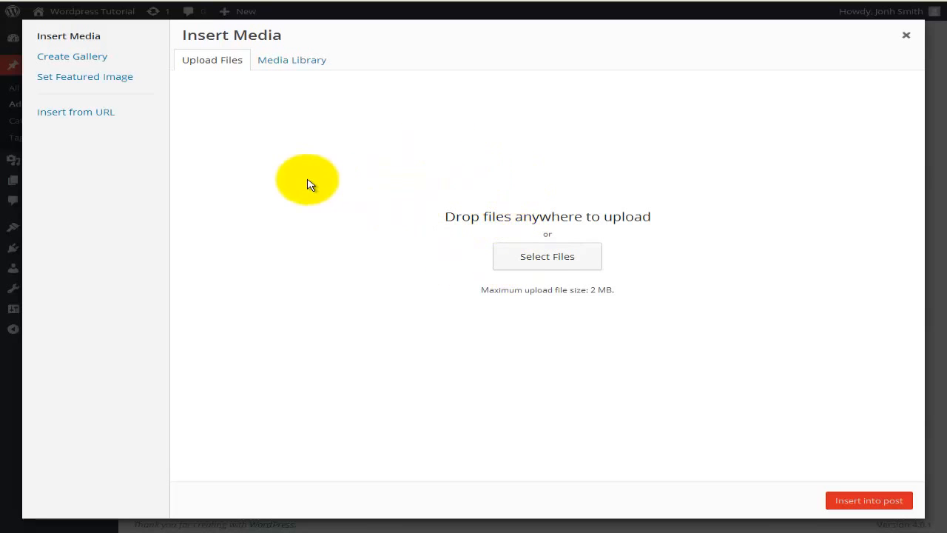
left_click(99, 115)
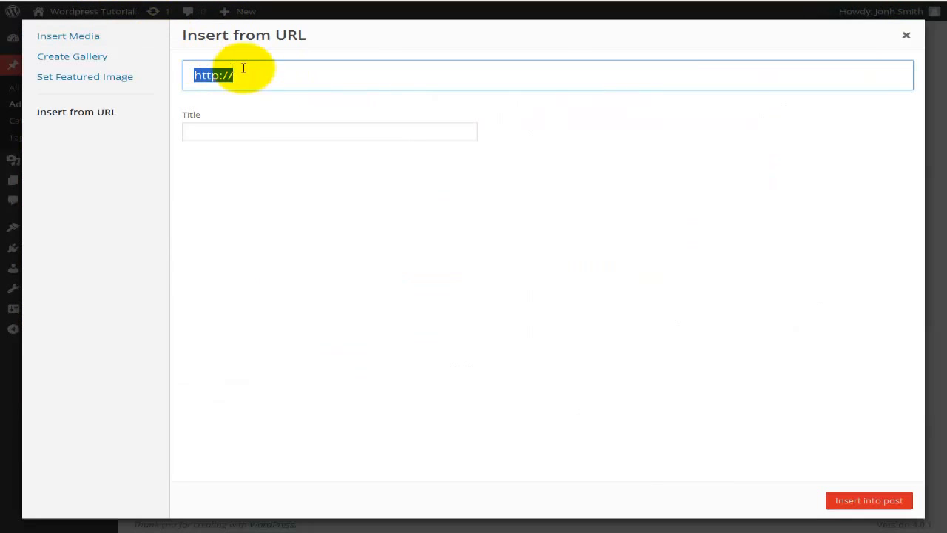
type("https://www.youtube.com/watch?v=D5uot9GKzOU")
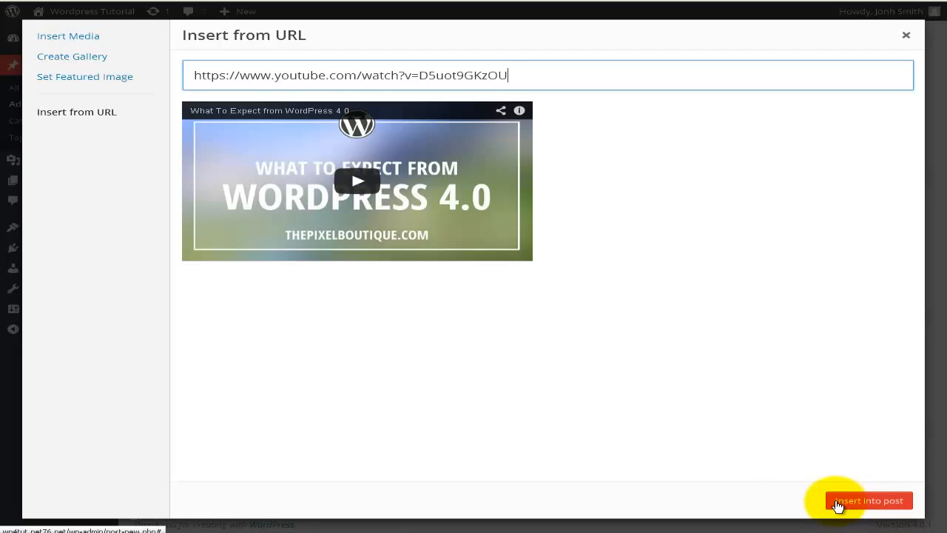
left_click(837, 505)
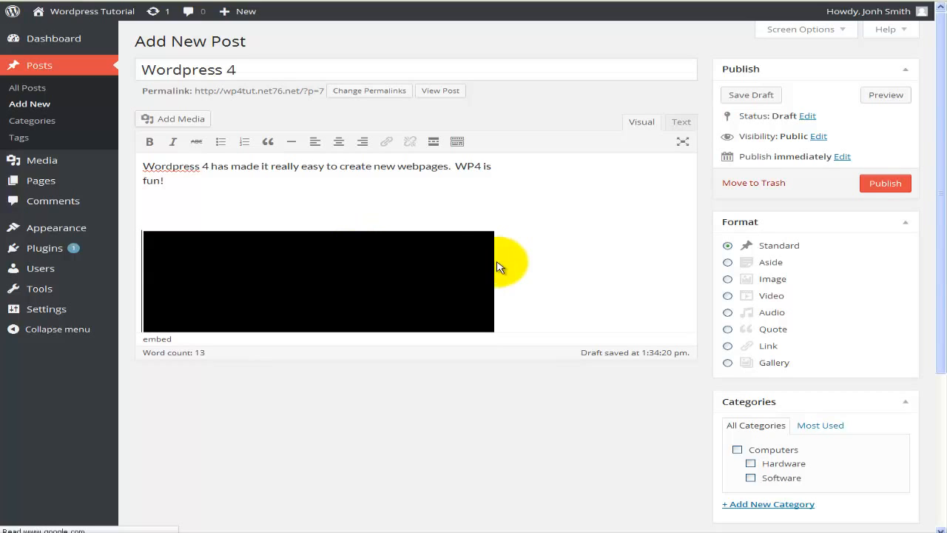
scroll(524, 267, "down", 1)
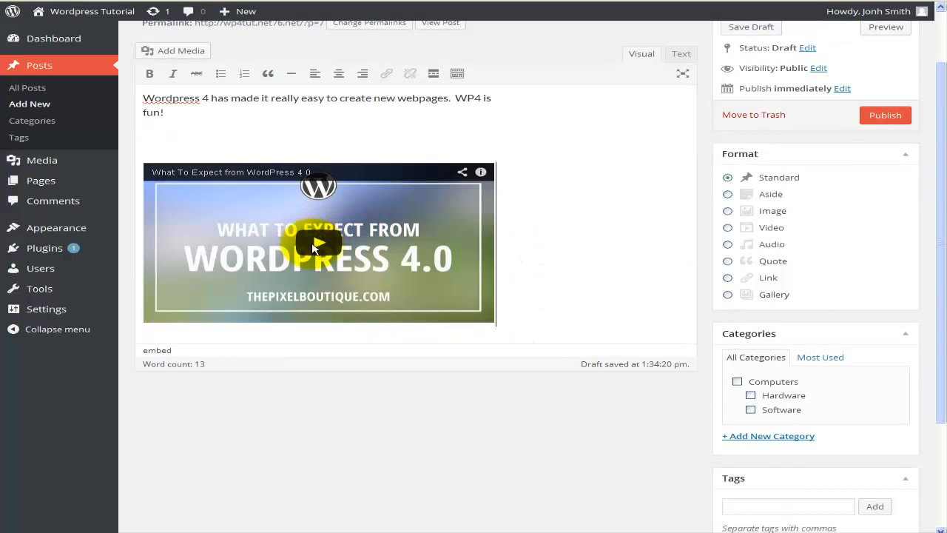
left_click(320, 245)
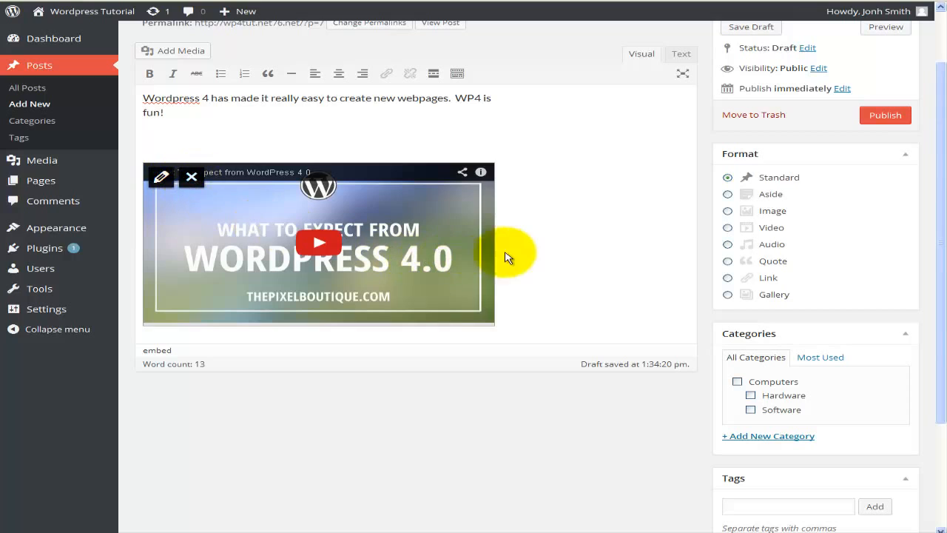
Set the post's format to Video and assign it to the Software category.
left_click(728, 229)
scroll(789, 324, "down", 2)
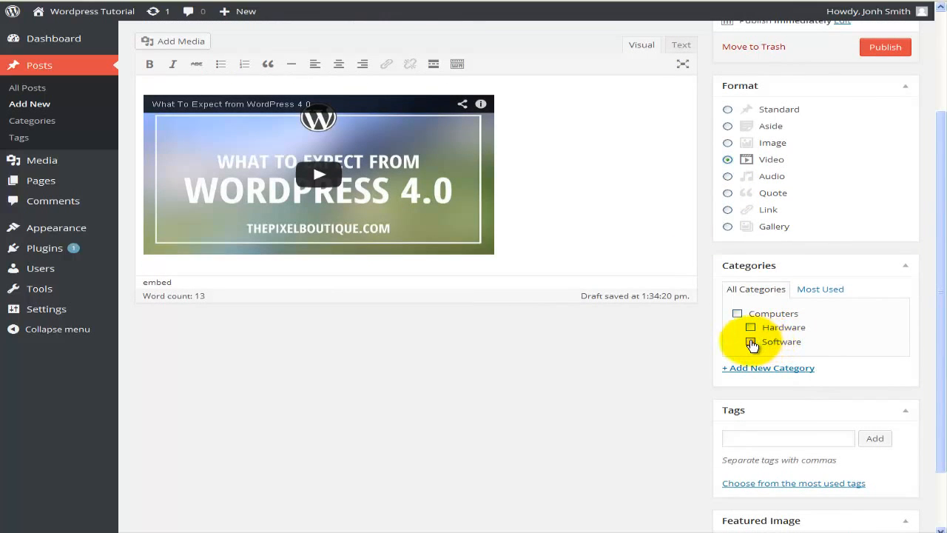
left_click(752, 343)
Enter "Word press 4" as the post's tag.
scroll(786, 353, "down", 2)
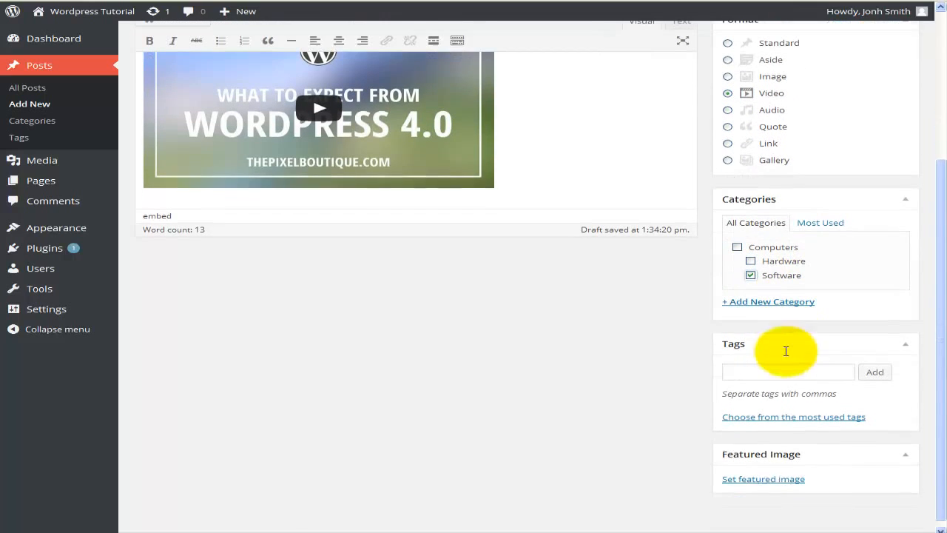
left_click(768, 370)
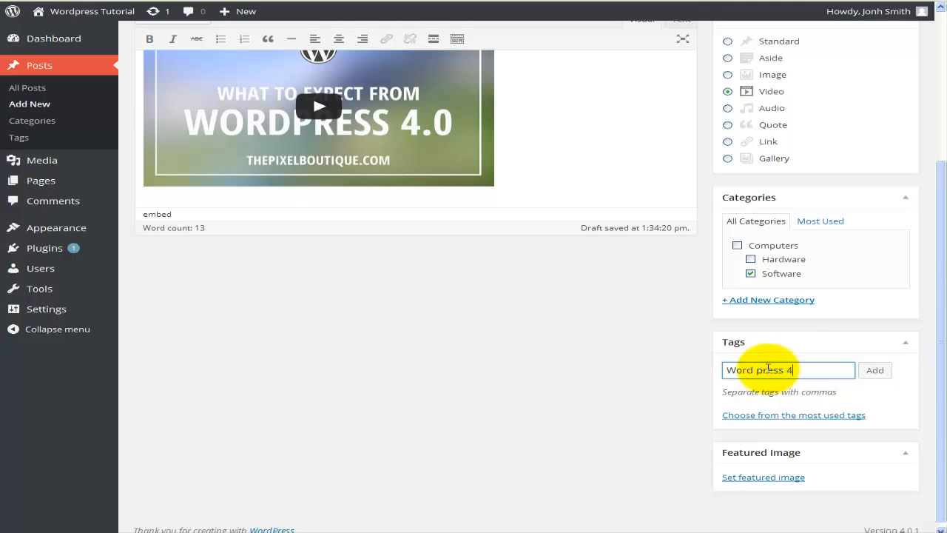
scroll(638, 404, "up", 1)
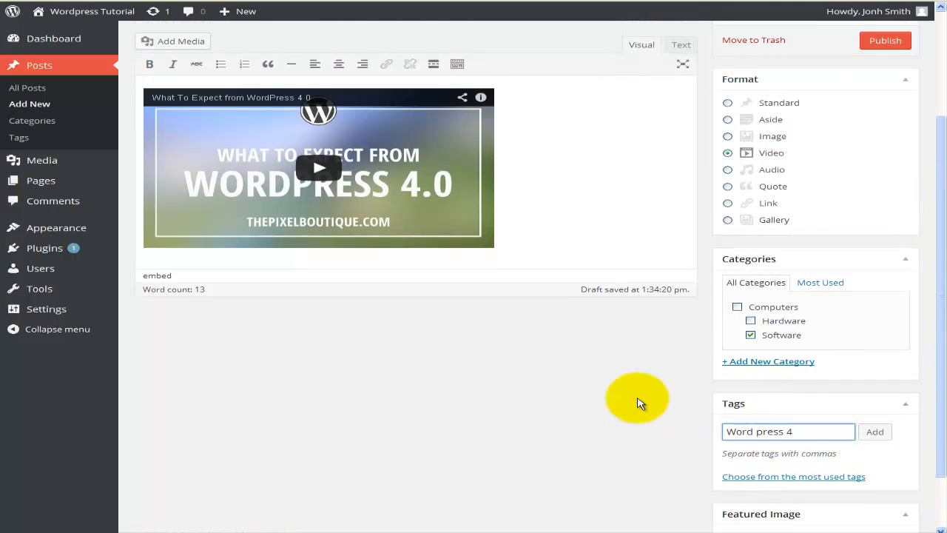
Check the post's status options, keep its visibility set to Public and publish the post.
scroll(650, 381, "up", 3)
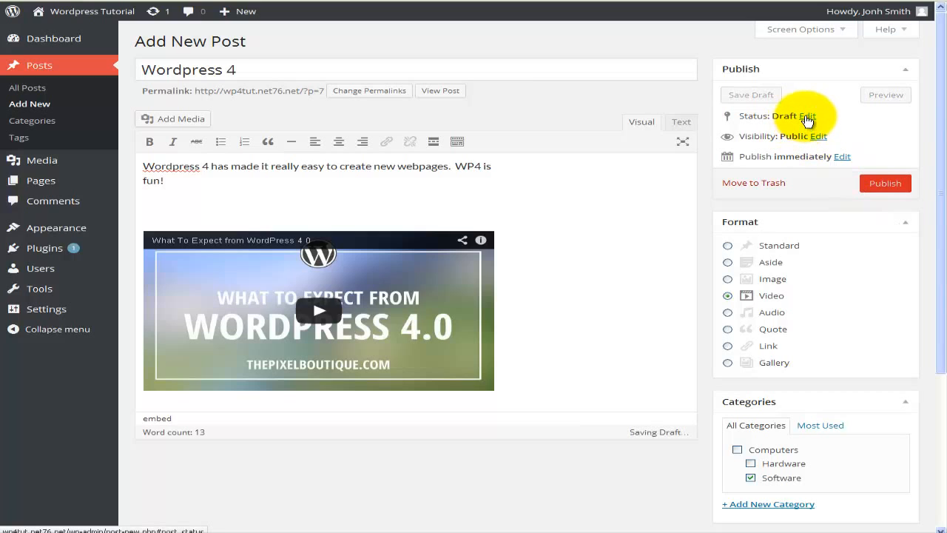
left_click(806, 119)
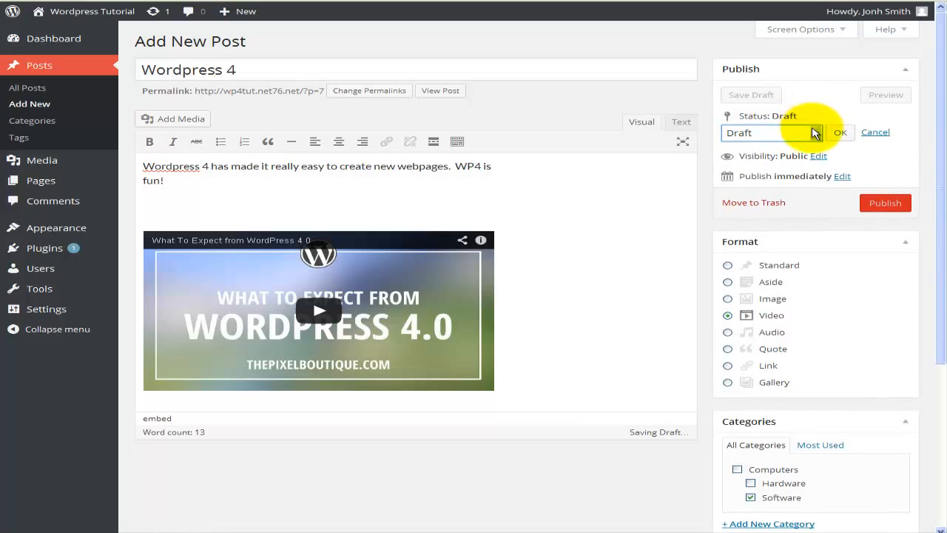
left_click(812, 132)
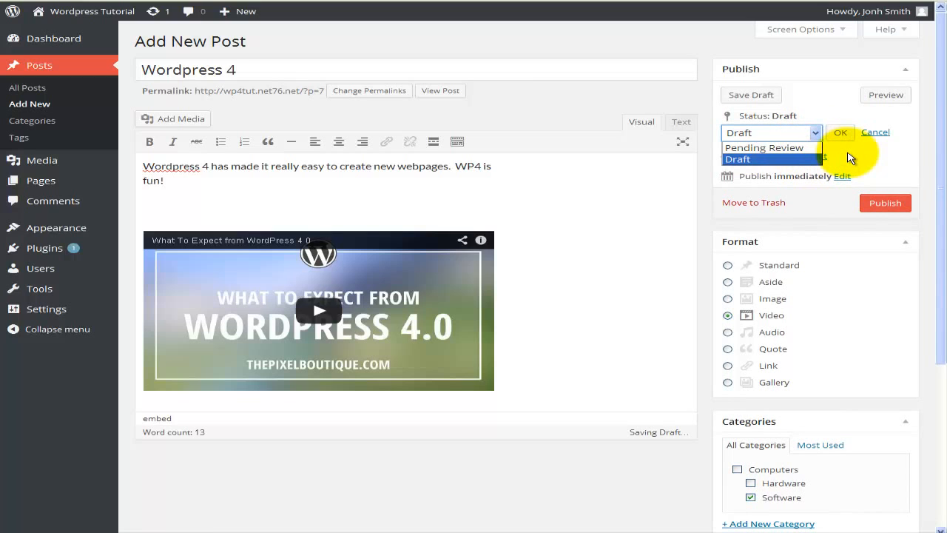
left_click(849, 157)
left_click(815, 157)
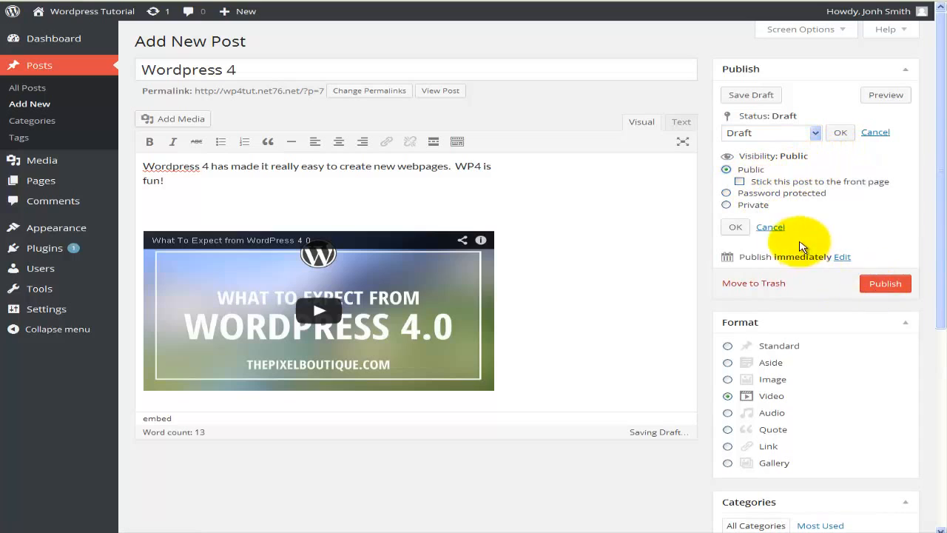
left_click(735, 227)
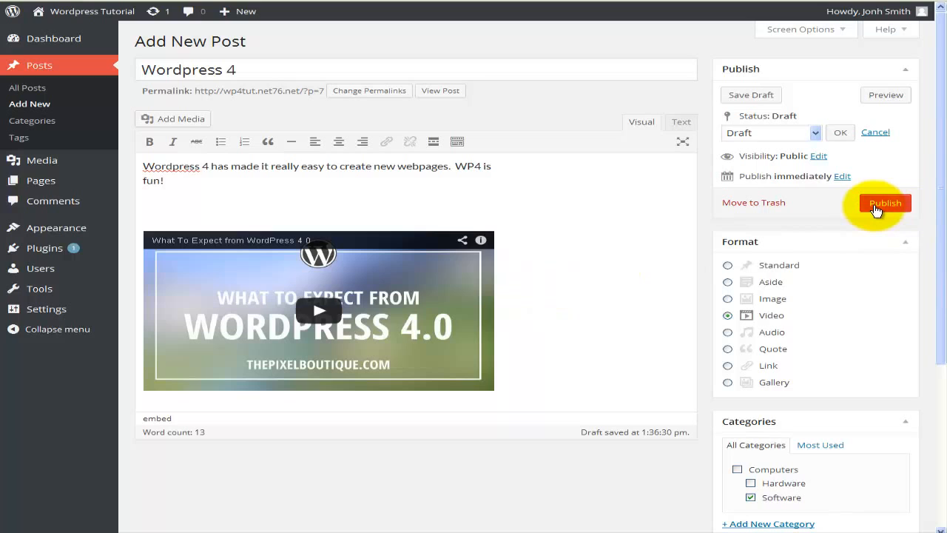
left_click(883, 207)
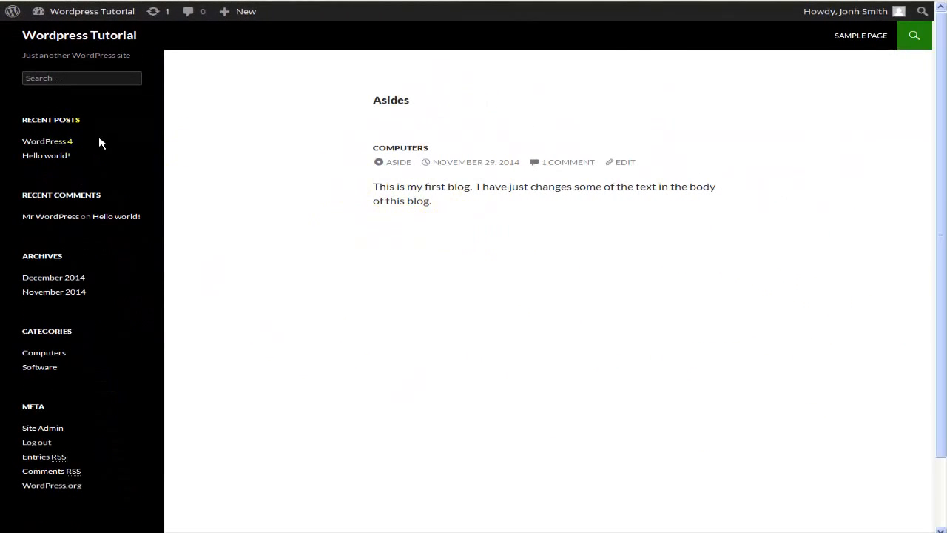
Open the WordPress 4 post on the live site, look through the page and briefly play its embedded video.
left_click(65, 143)
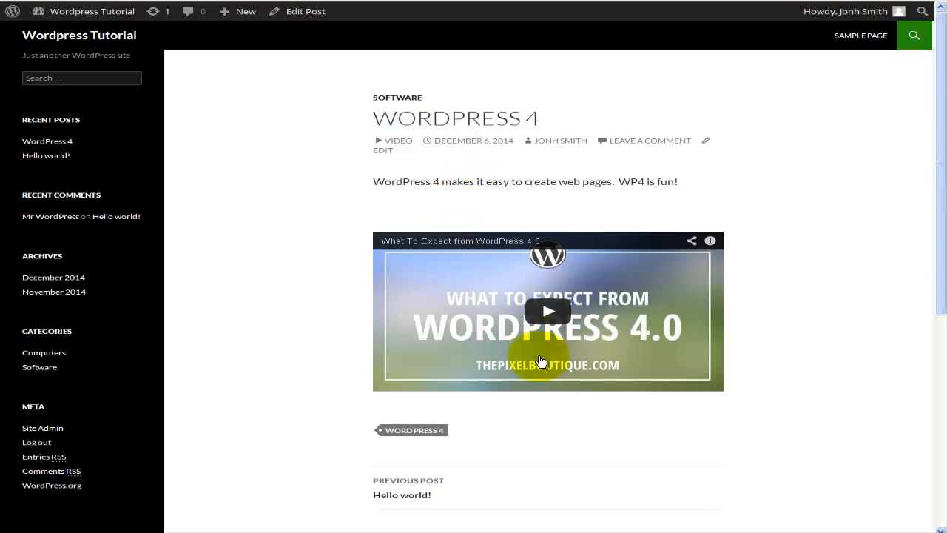
scroll(539, 368, "down", 3)
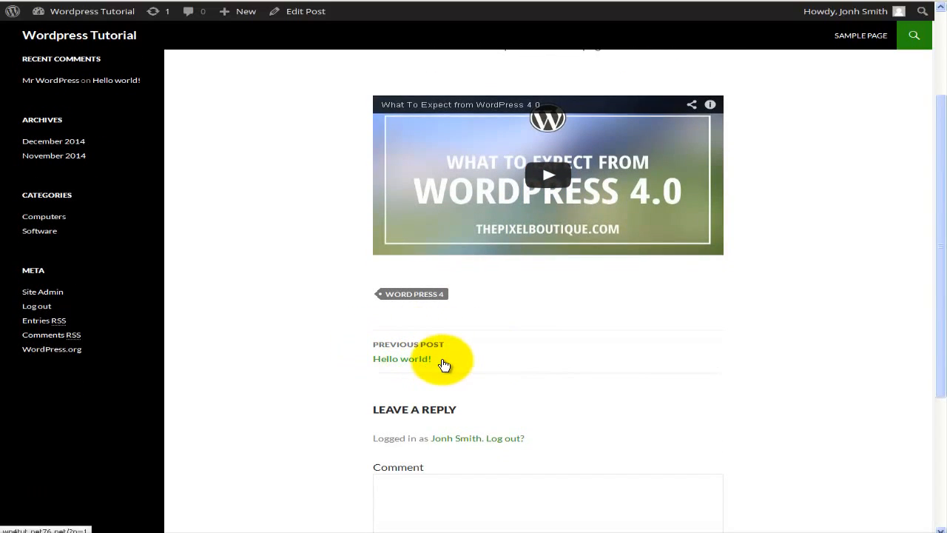
scroll(443, 362, "down", 4)
scroll(438, 358, "up", 6)
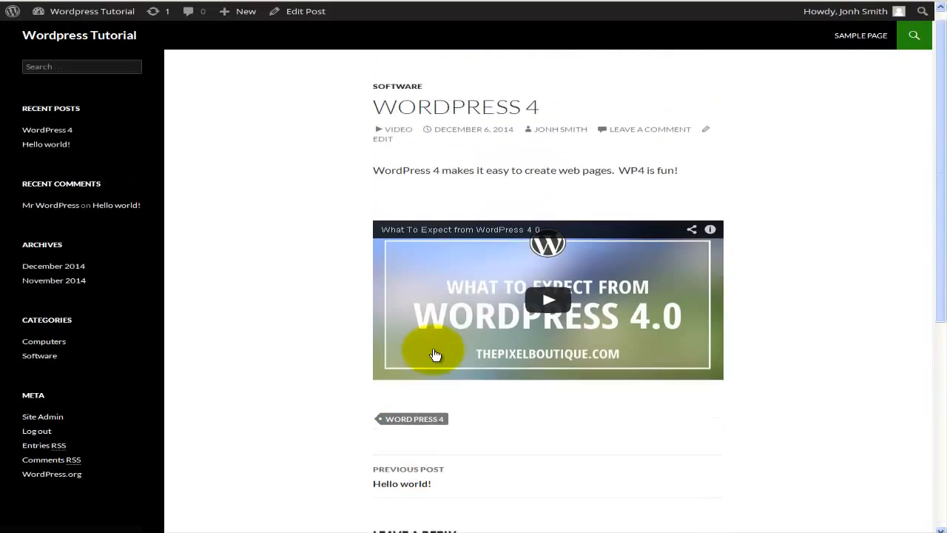
scroll(435, 355, "up", 1)
left_click(547, 314)
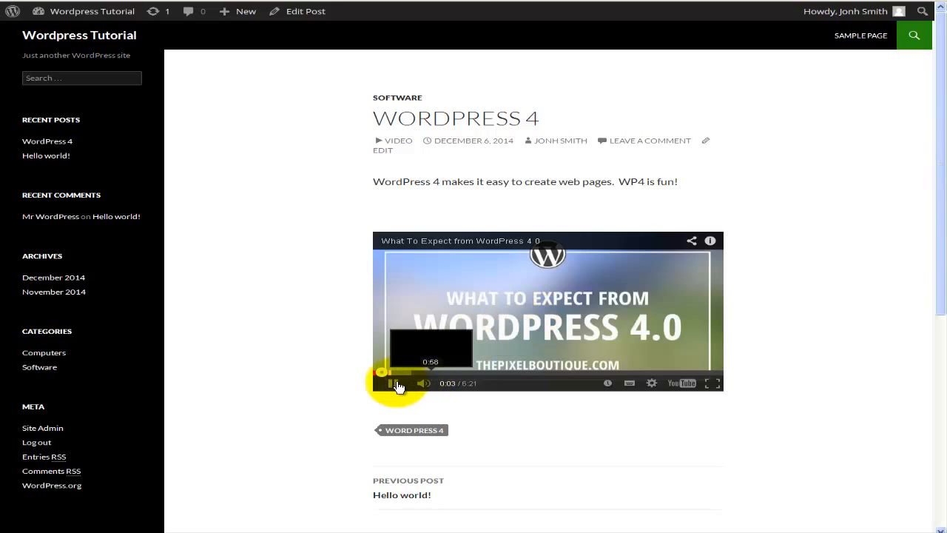
left_click(527, 330)
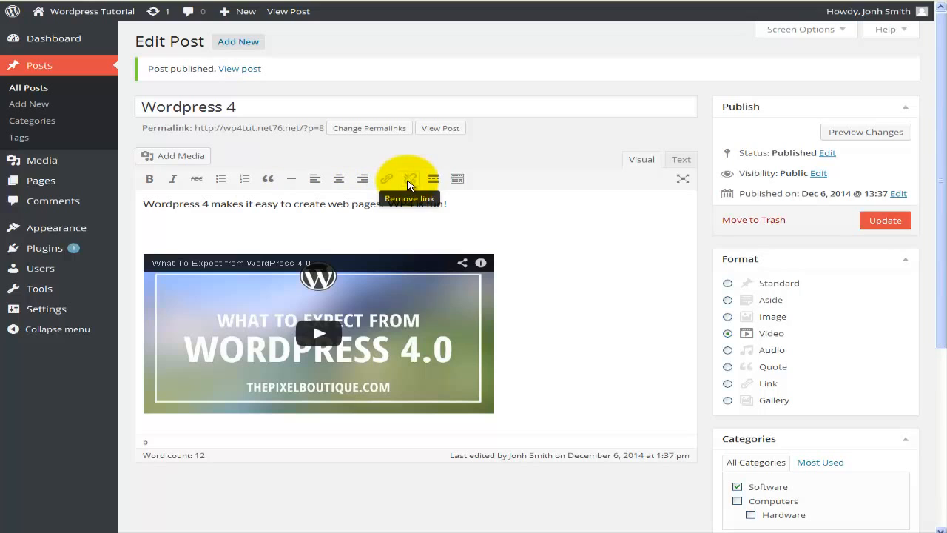
Look over the published Wordpress 4 post in the editor and return to its page on the live site.
scroll(533, 263, "down", 2)
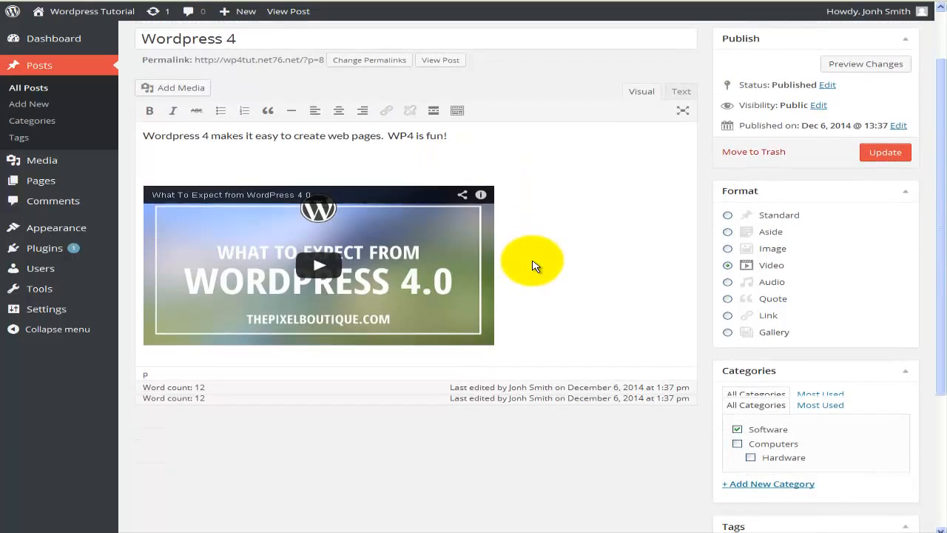
scroll(532, 265, "up", 2)
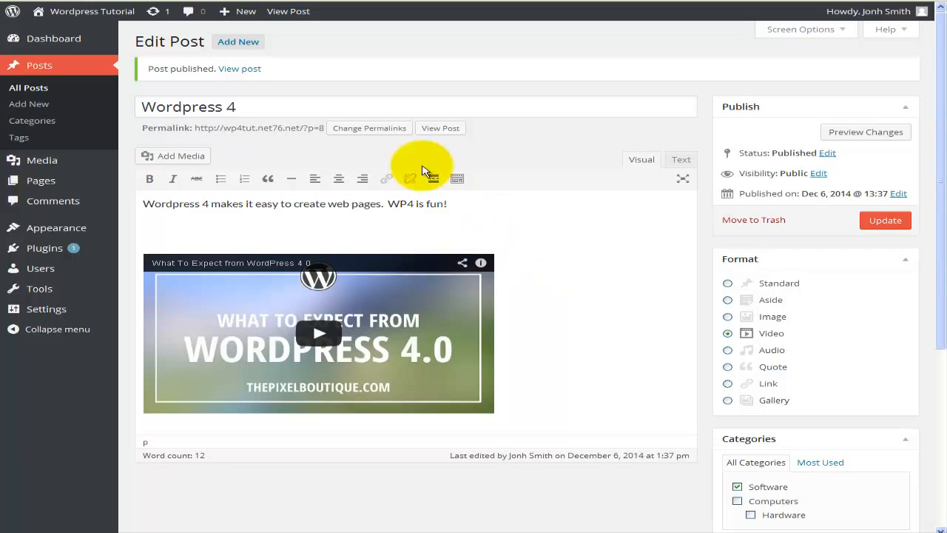
left_click(271, 11)
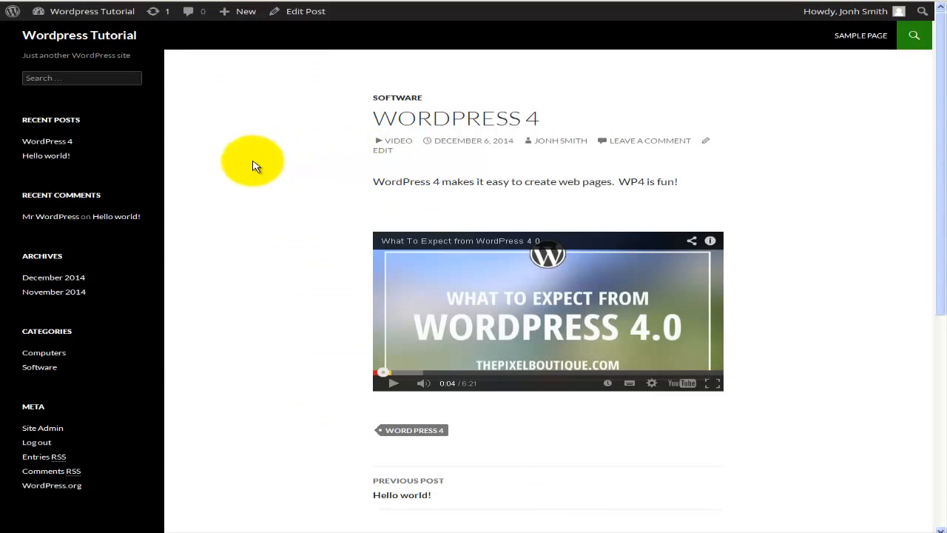